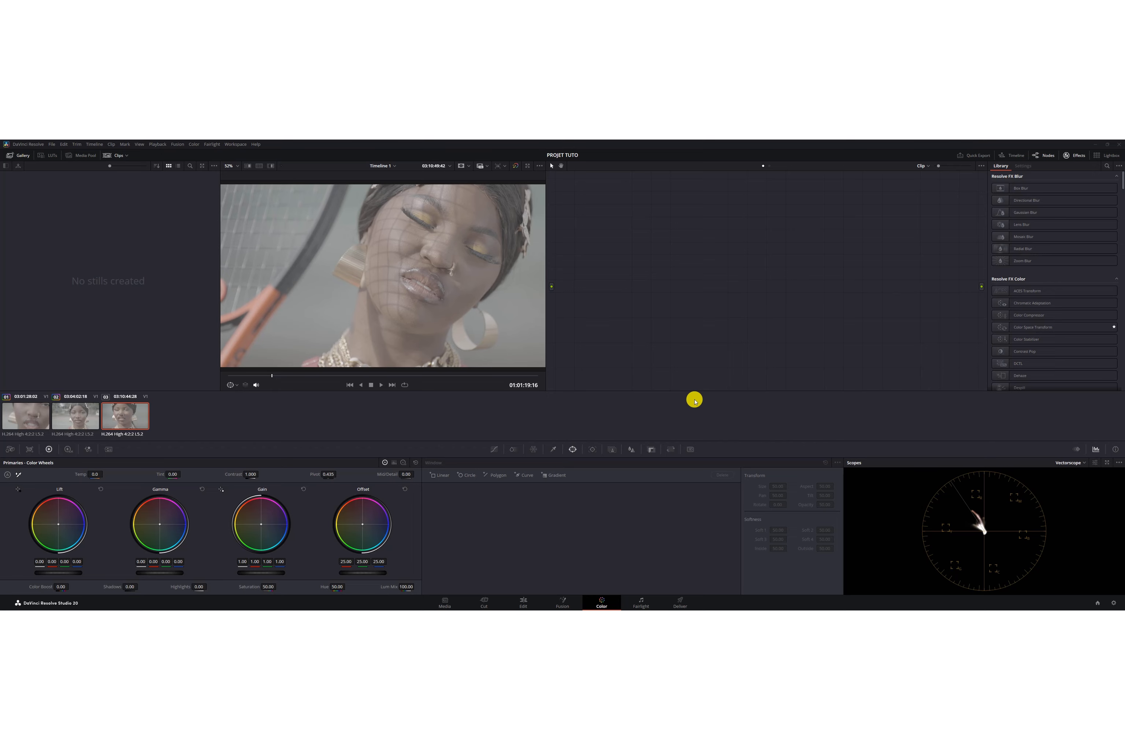
- Open the LUT folder from the project's color management settings and bring up the 01_Powergrade By GRIZZ folder alongside it
{"action": "left_click", "coordinate": [1112, 603]}
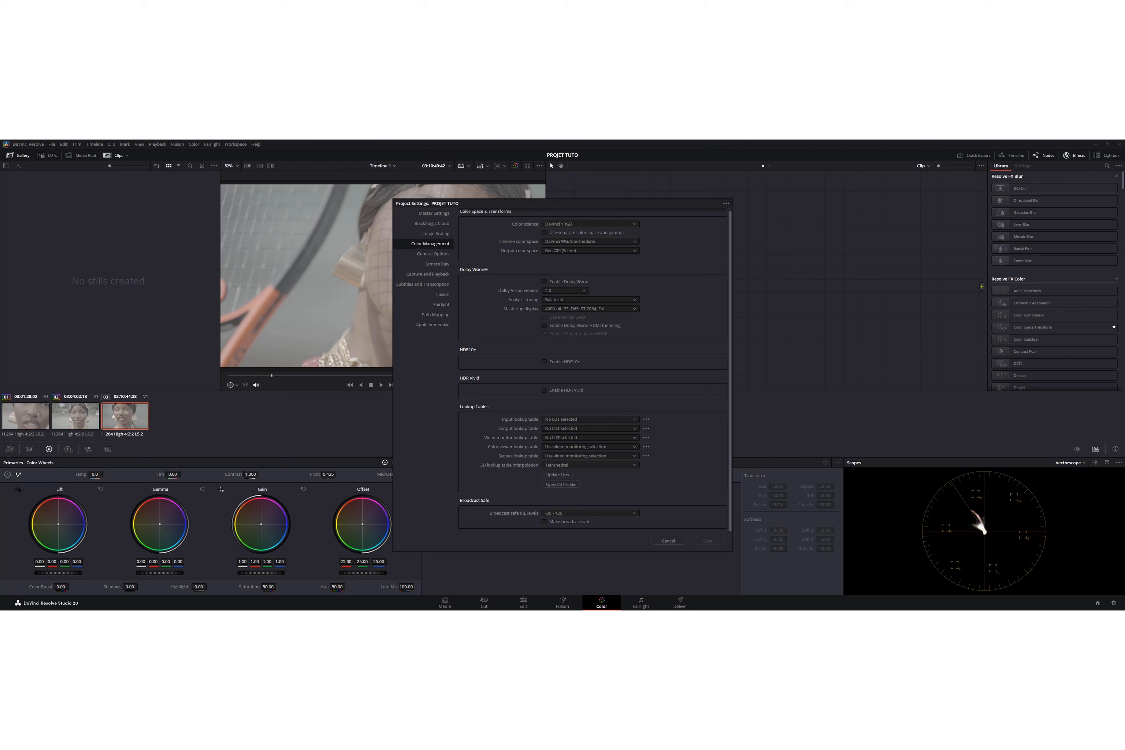
{"action": "left_click_drag", "start_coordinate": [791, 432], "coordinate": [790, 222]}
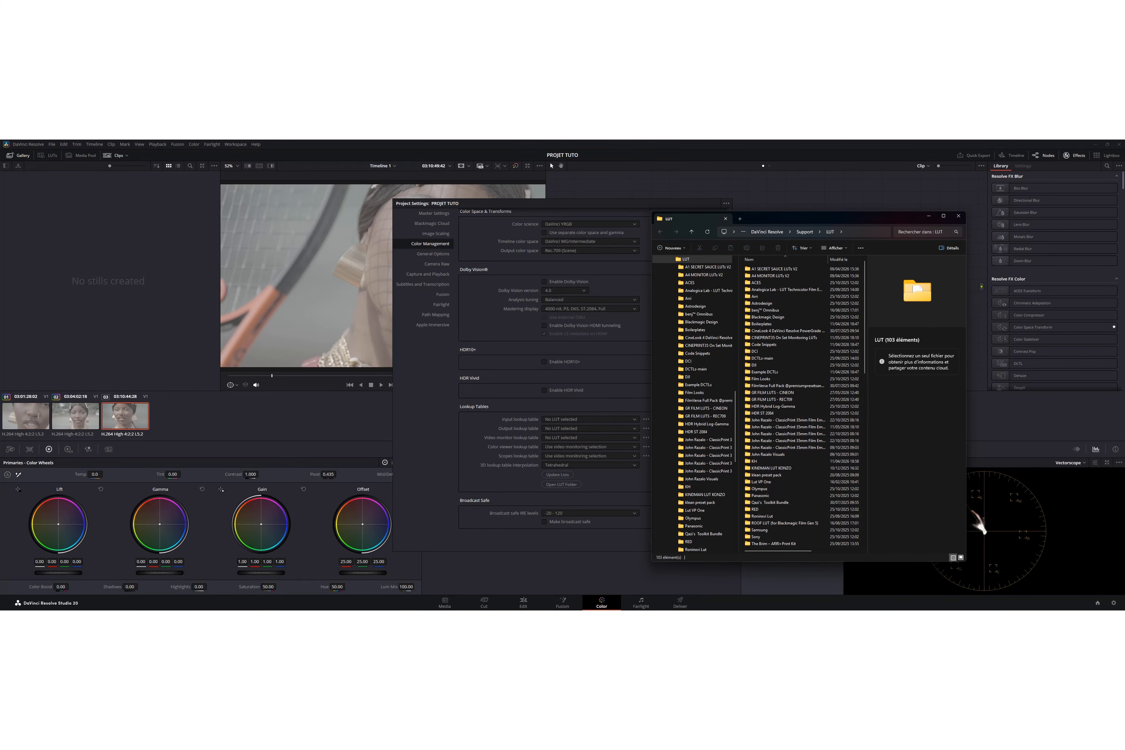
{"action": "key", "text": "super+d"}
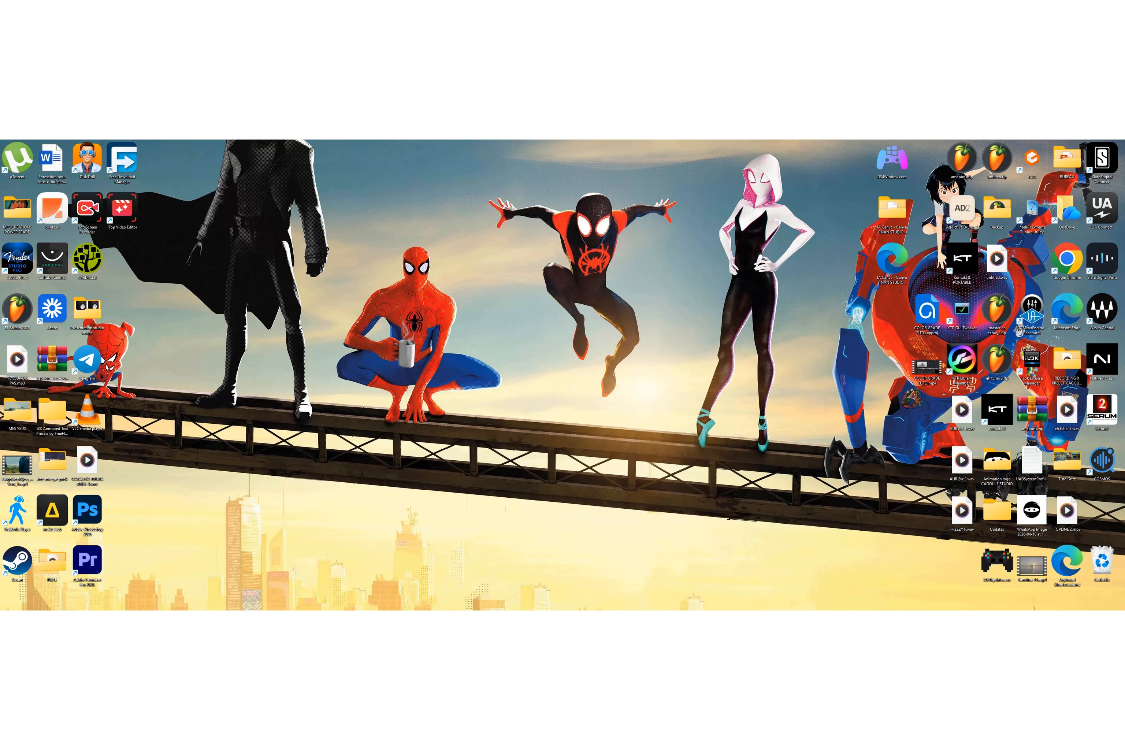
{"action": "key", "text": "super+d"}
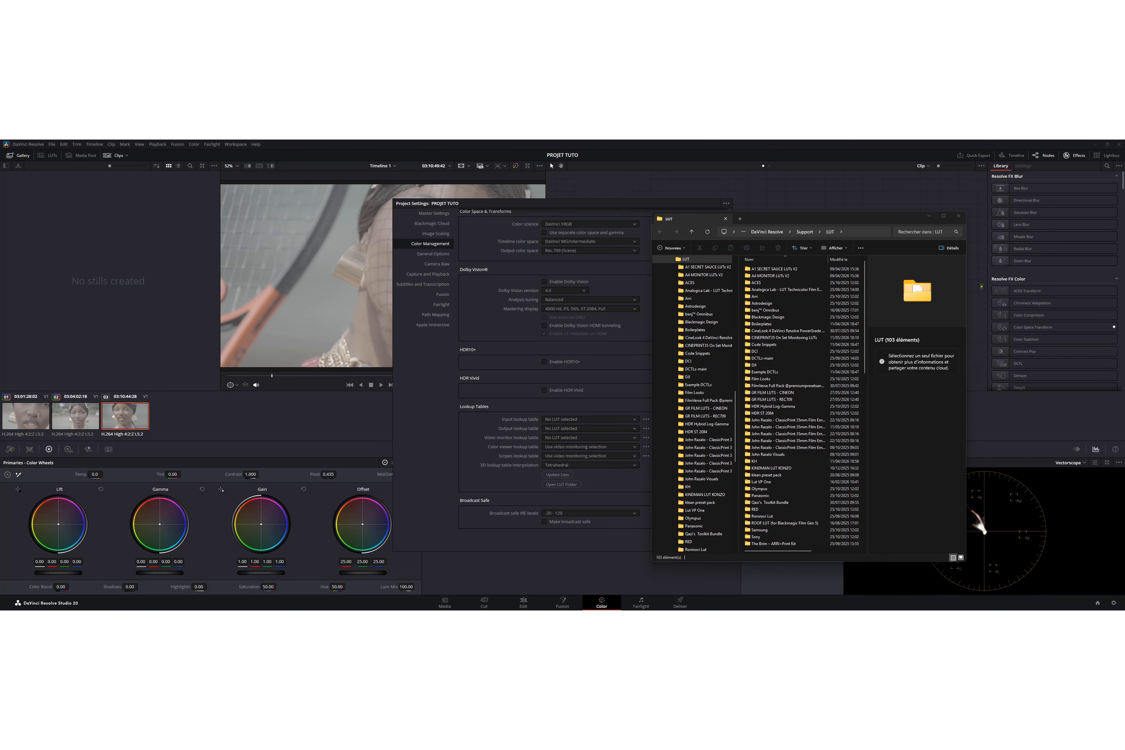
{"action": "left_click_drag", "start_coordinate": [484, 608], "coordinate": [362, 208]}
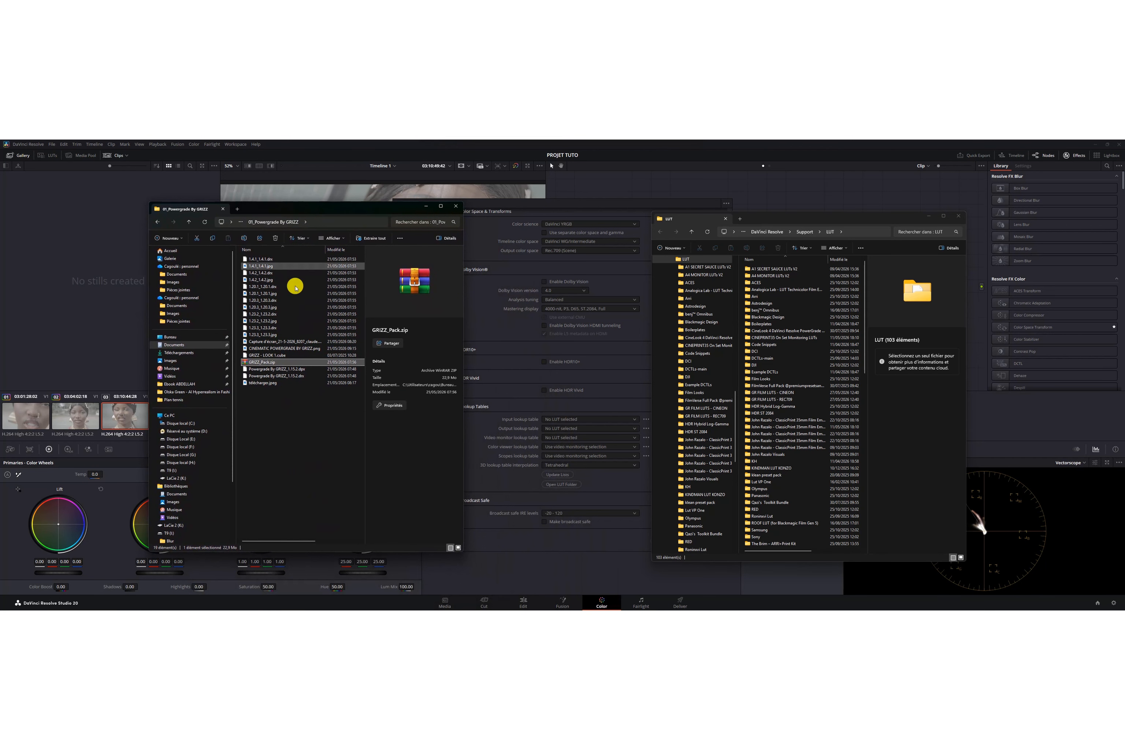
- Move GRIZZ - LOOK 1.cube from the powergrade folder into the LUT folder, replacing the existing file
{"action": "left_click", "coordinate": [264, 357]}
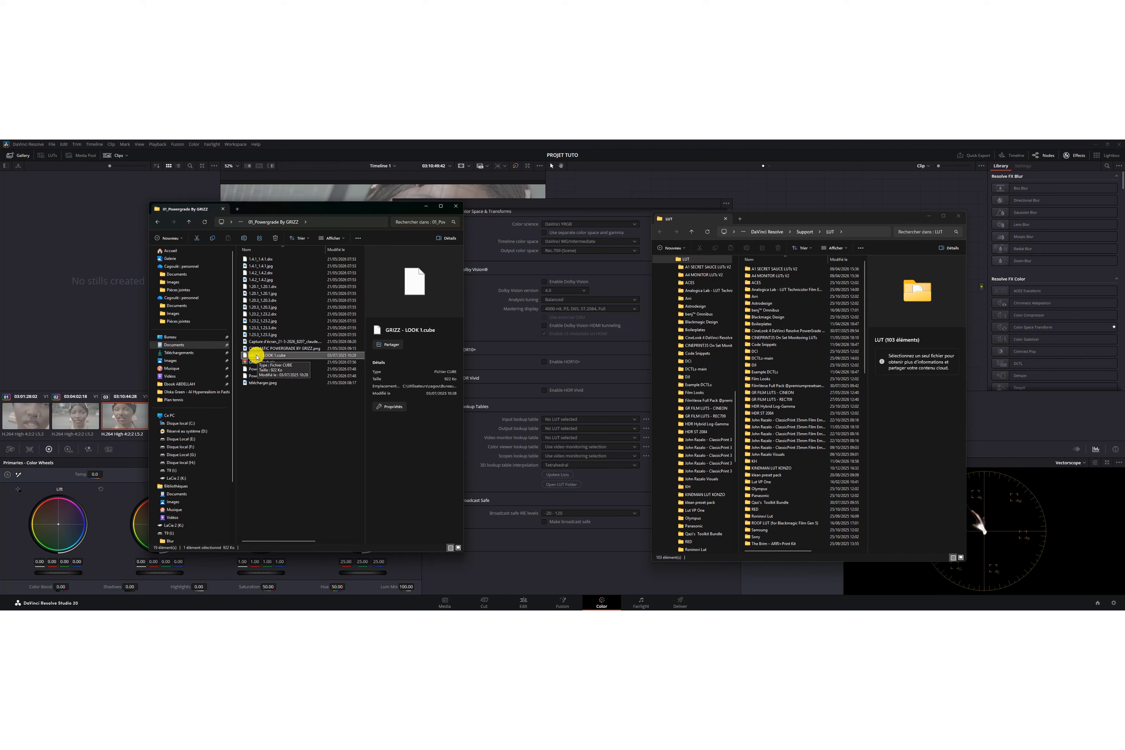
{"action": "left_click_drag", "start_coordinate": [265, 357], "coordinate": [804, 264]}
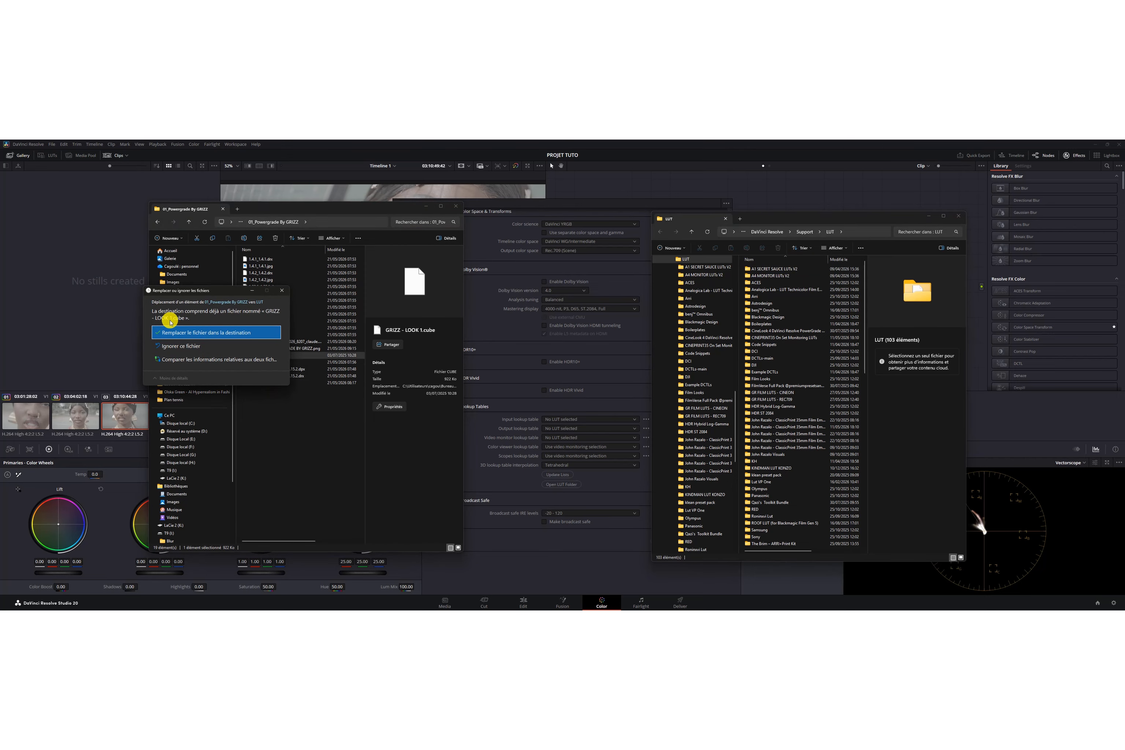
{"action": "left_click", "coordinate": [172, 332]}
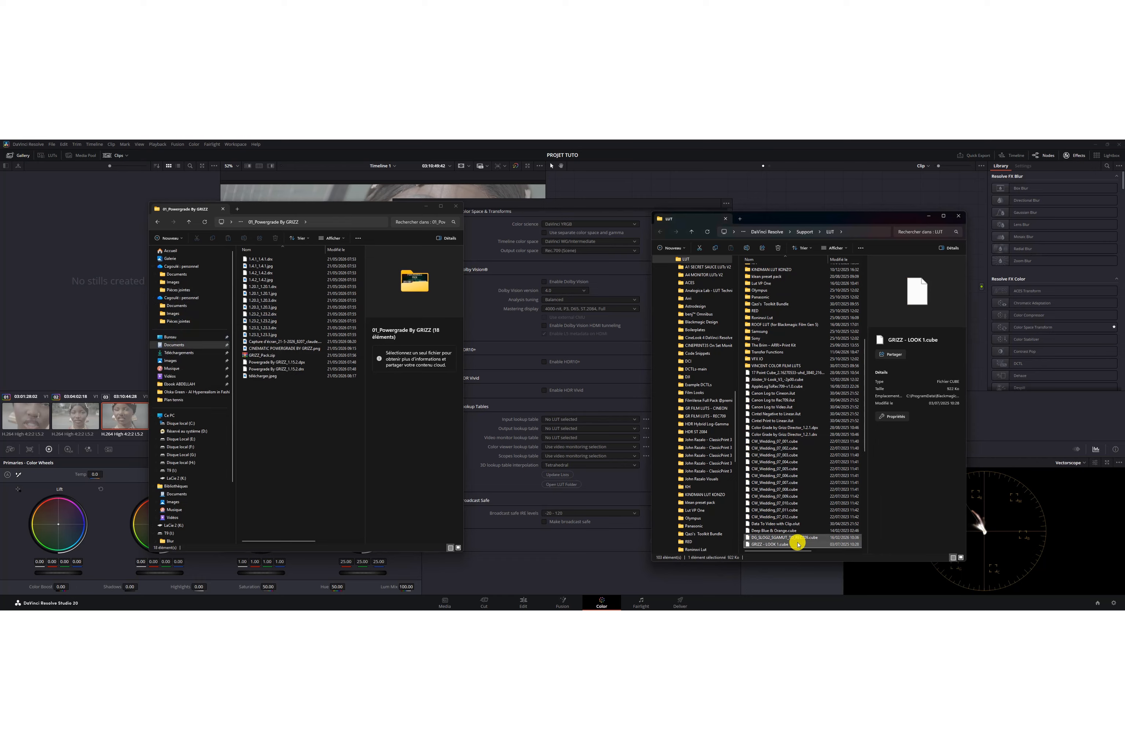
- Copy GRIZZ - LOOK 1.cube back into the 01_Powergrade By GRIZZ folder and minimize both folder windows
{"action": "left_click_drag", "start_coordinate": [788, 545], "coordinate": [307, 455]}
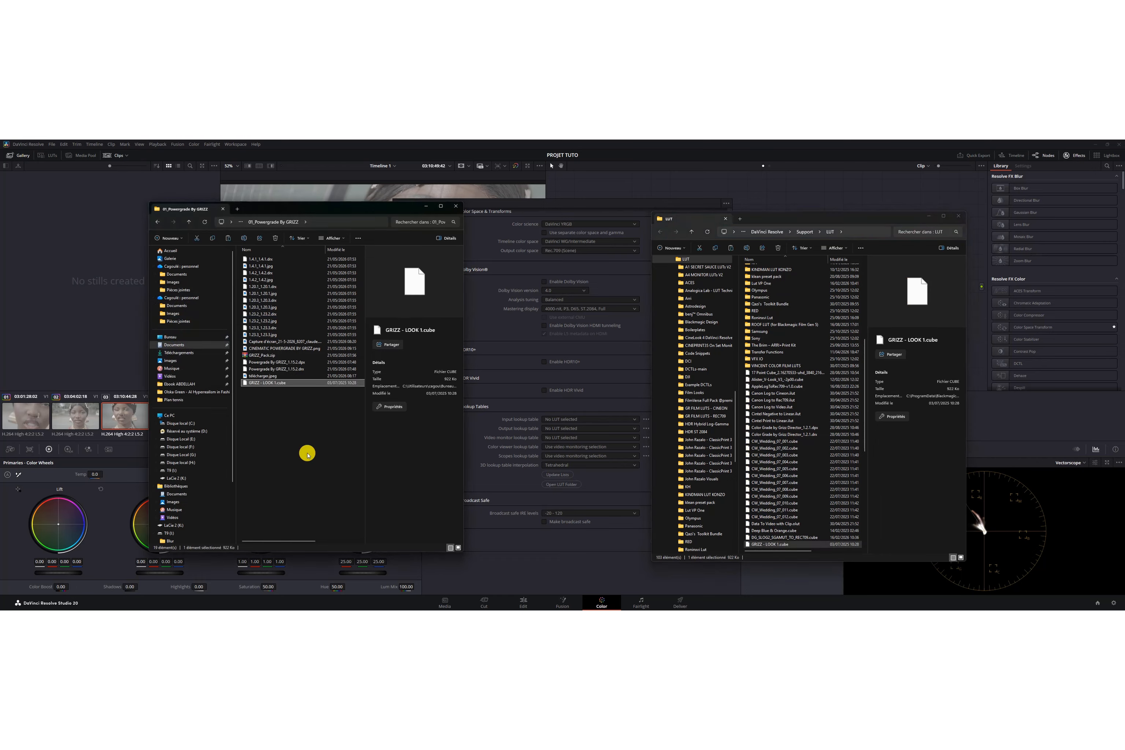
{"action": "left_click", "coordinate": [939, 217]}
{"action": "left_click", "coordinate": [1089, 143]}
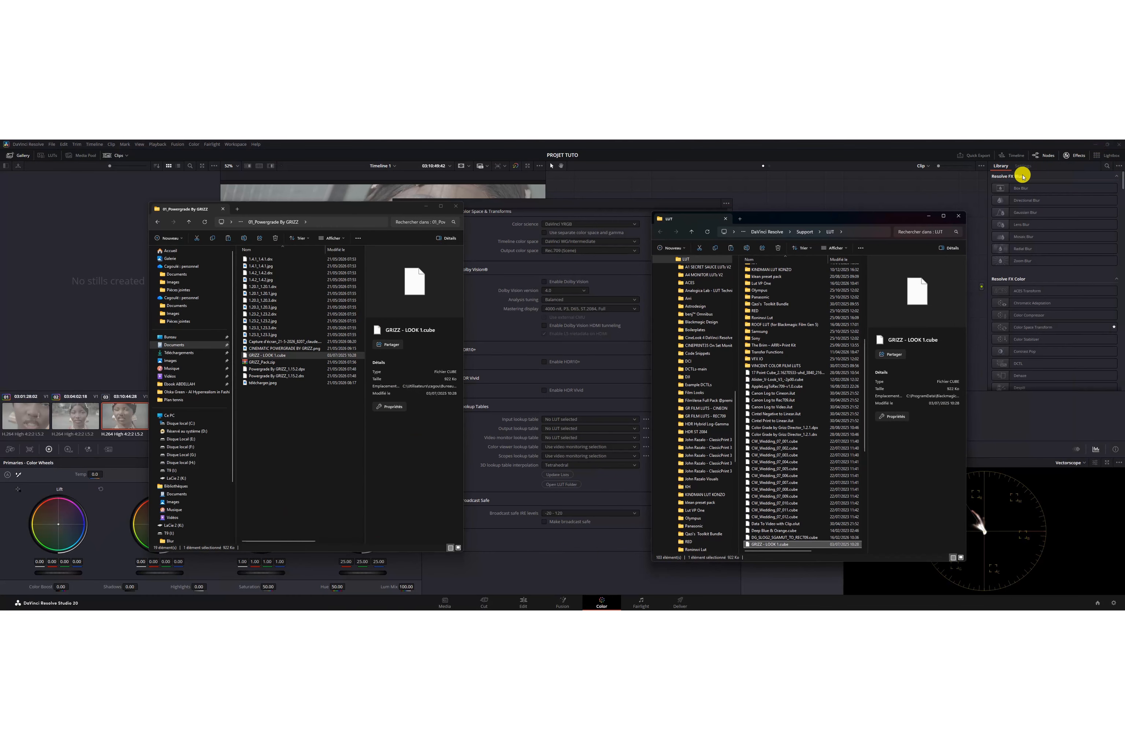
{"action": "left_click", "coordinate": [929, 215]}
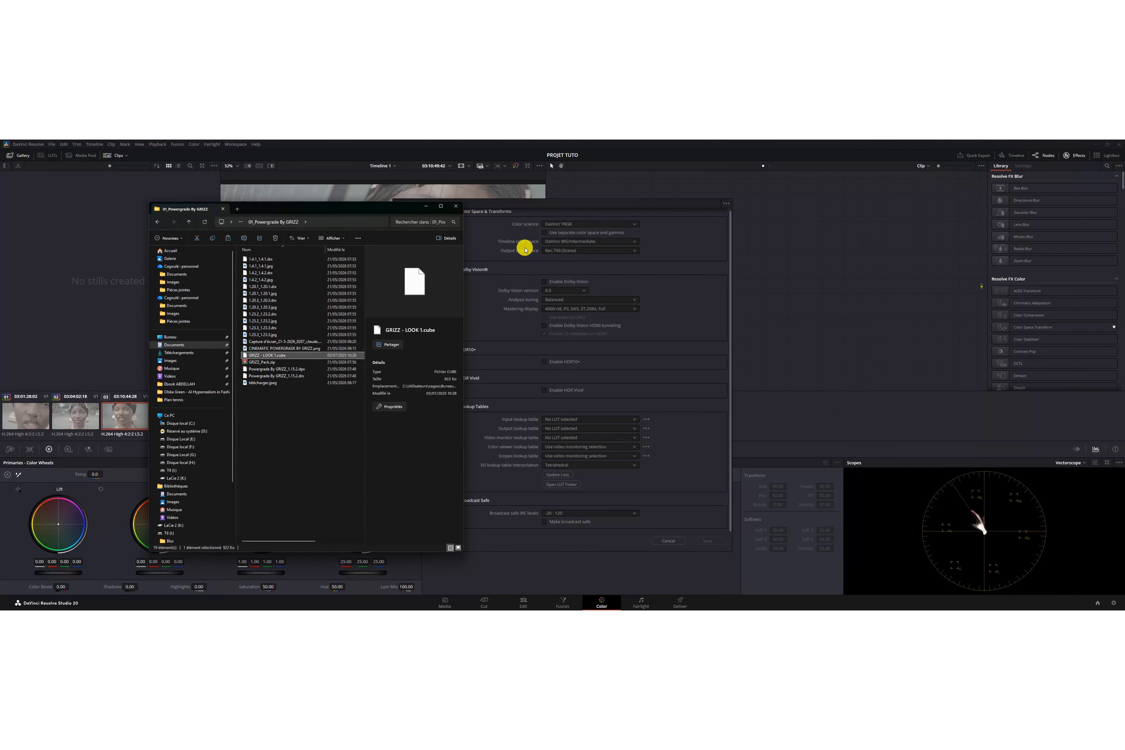
{"action": "left_click", "coordinate": [429, 207]}
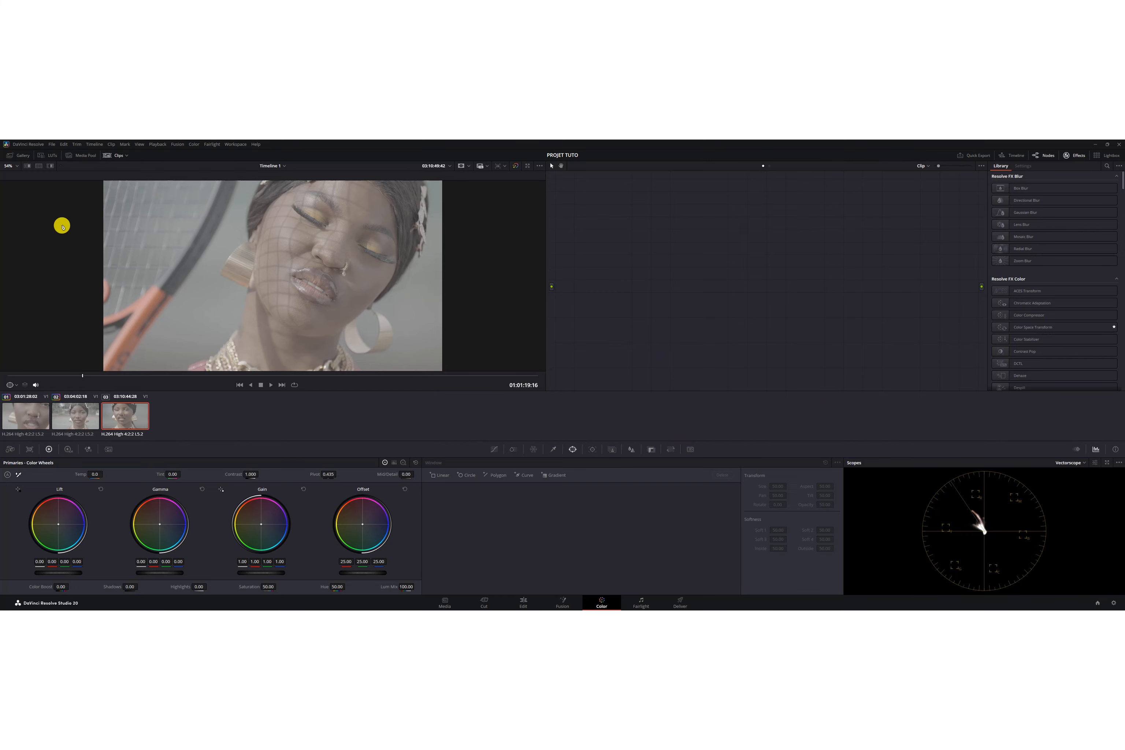
- Search the LUT library for GRIZZ and preview the GRIZZ - LOOK 1 LUT on the current clip
{"action": "left_click", "coordinate": [49, 155]}
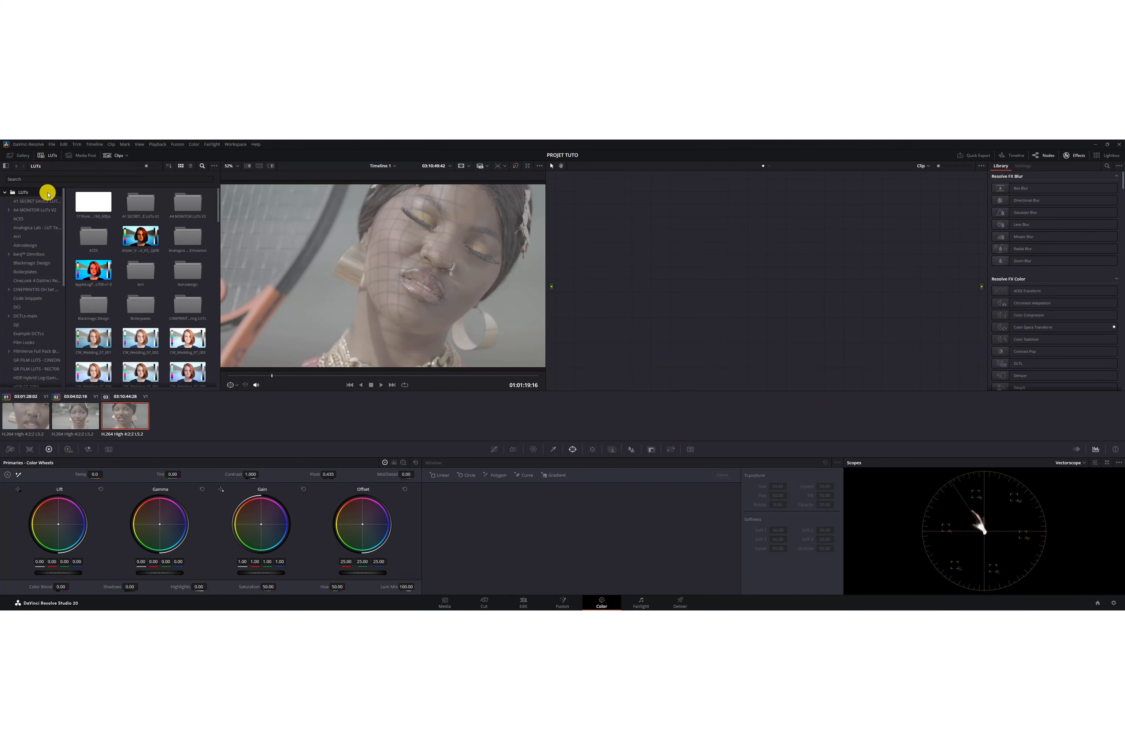
{"action": "left_click", "coordinate": [41, 180]}
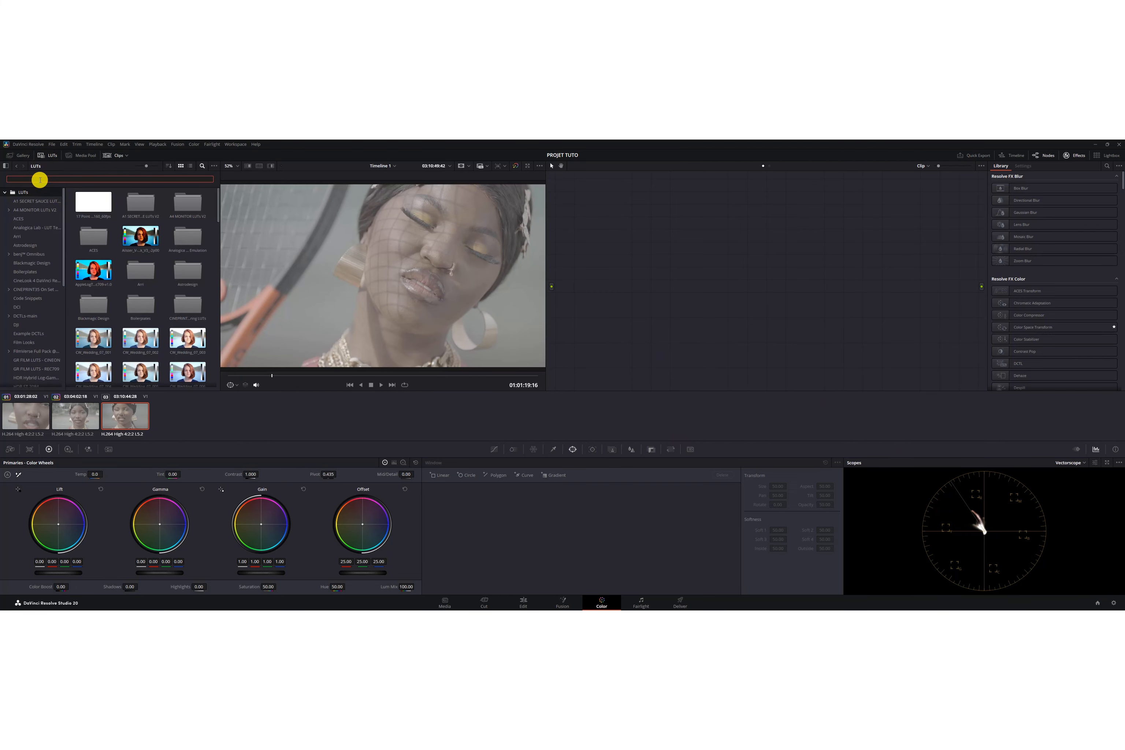
{"action": "type", "text": "g"}
{"action": "key", "text": "BackSpace"}
{"action": "type", "text": "GRIZZ"}
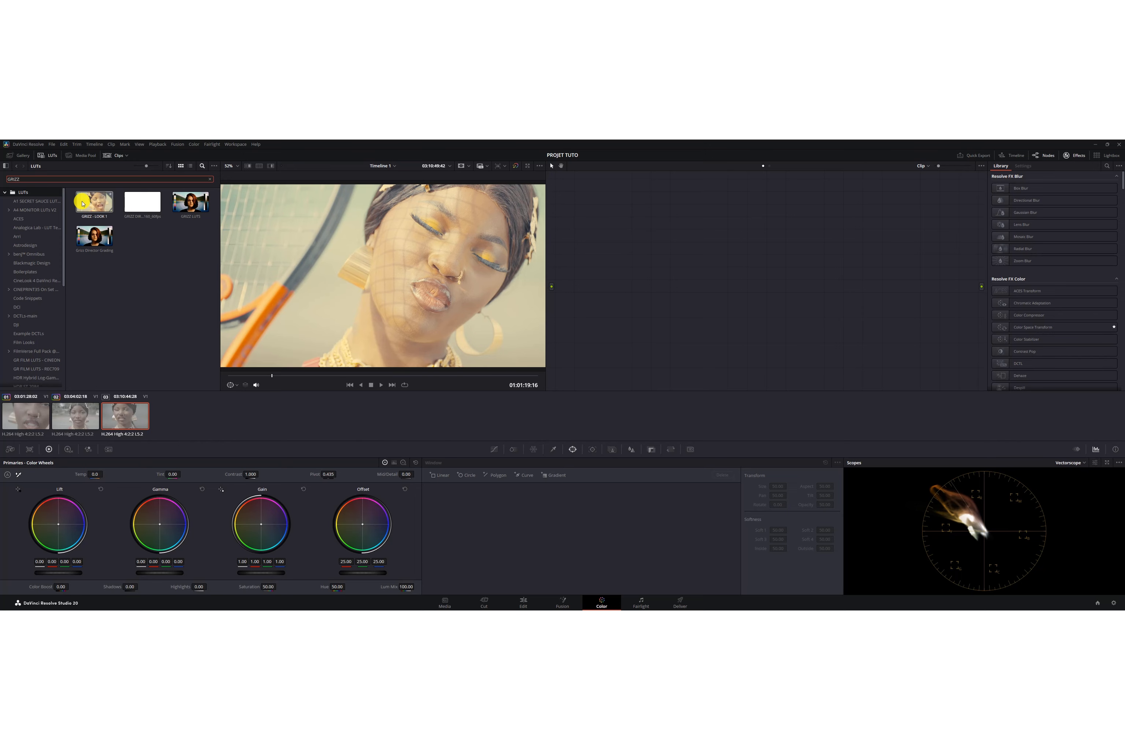
{"action": "left_click", "coordinate": [123, 301]}
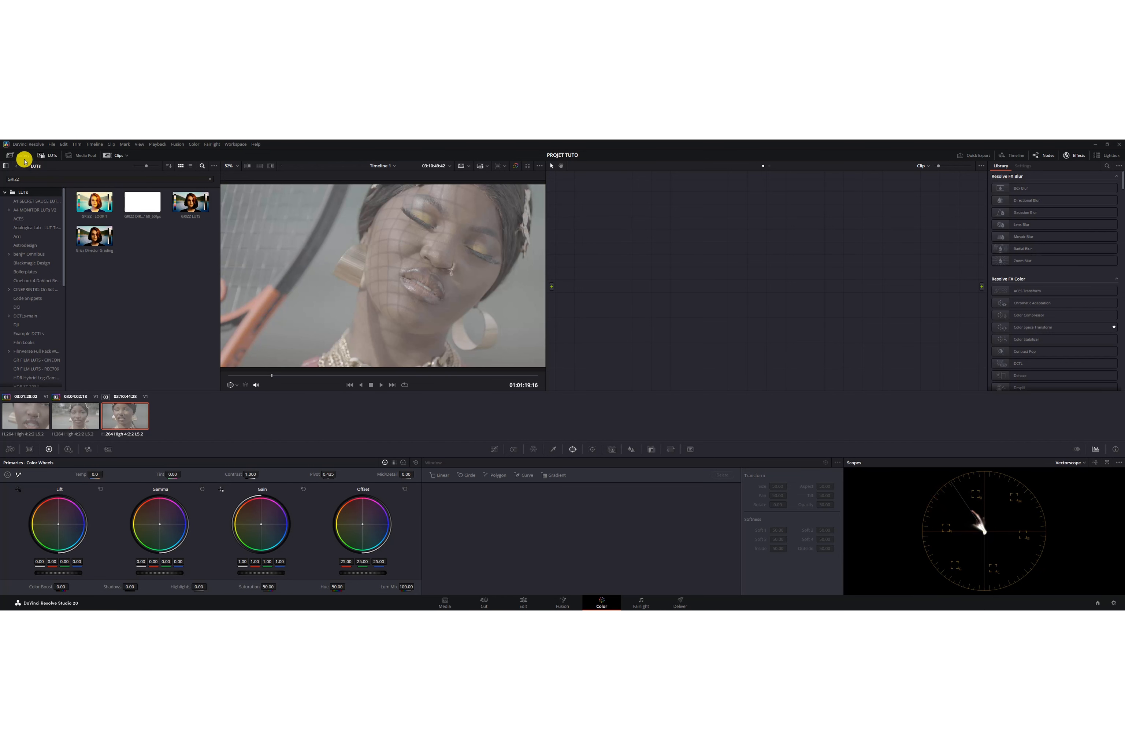
- Import the still Powergrade By GRIZZ_1.15.2.drx into the gallery
{"action": "left_click", "coordinate": [50, 155]}
{"action": "left_click", "coordinate": [7, 155]}
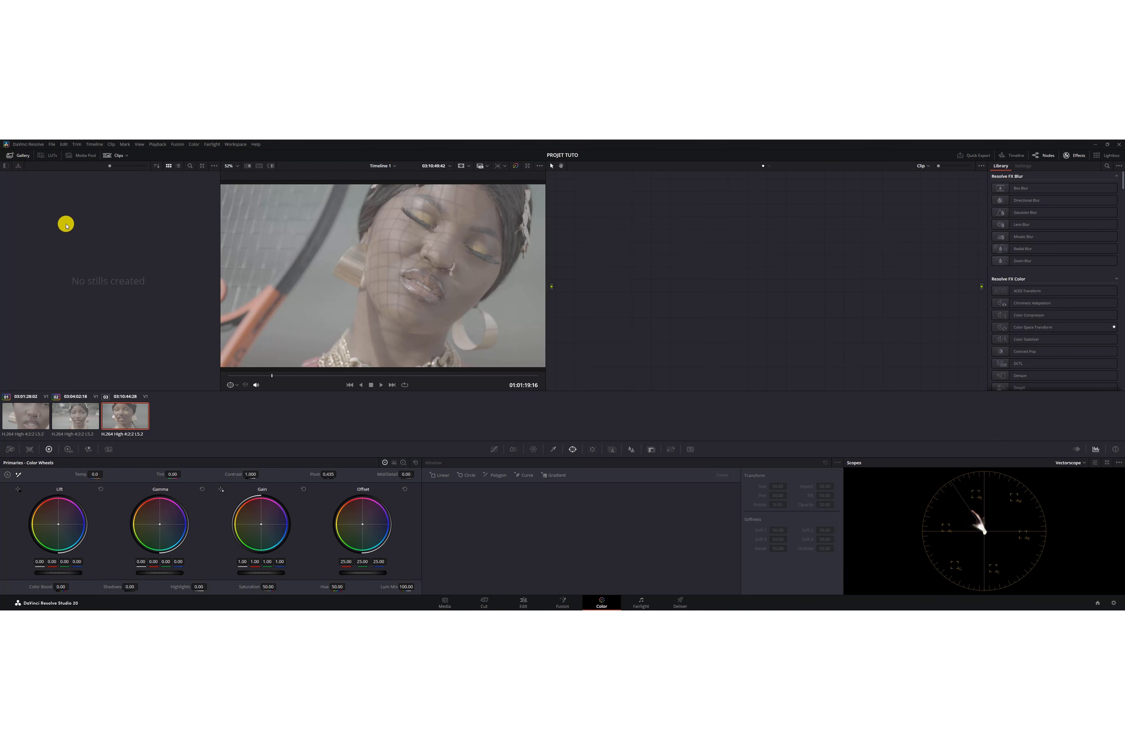
{"action": "right_click", "coordinate": [88, 222]}
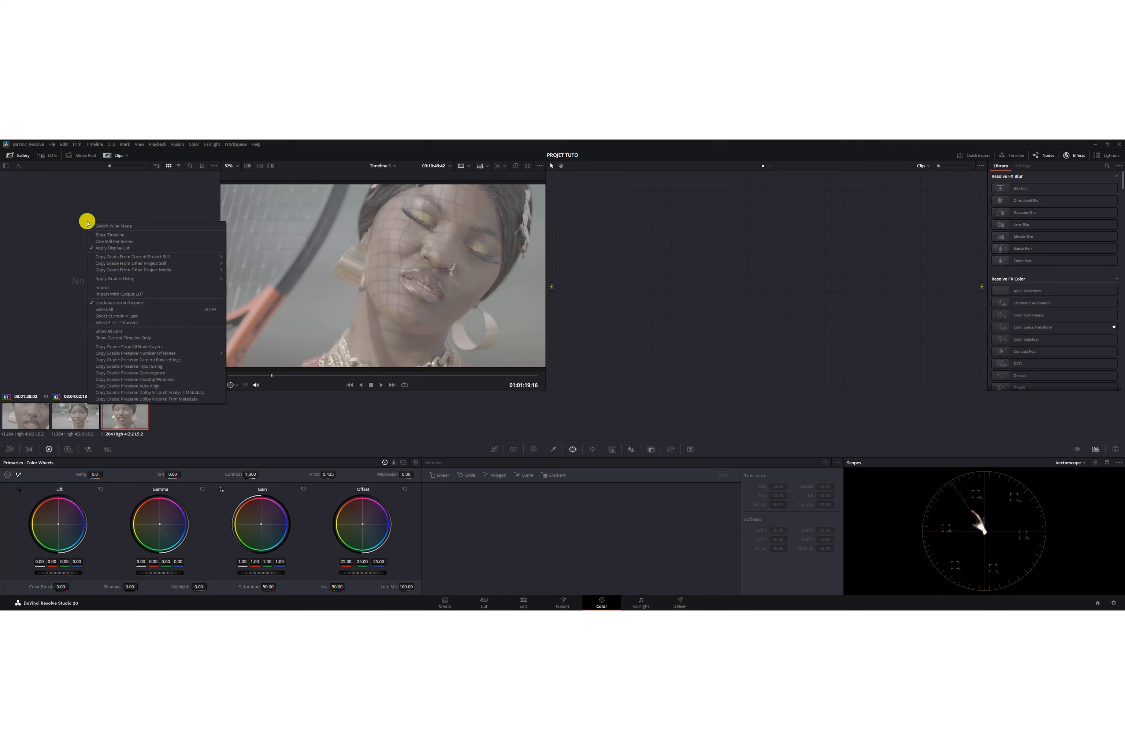
{"action": "left_click", "coordinate": [94, 287]}
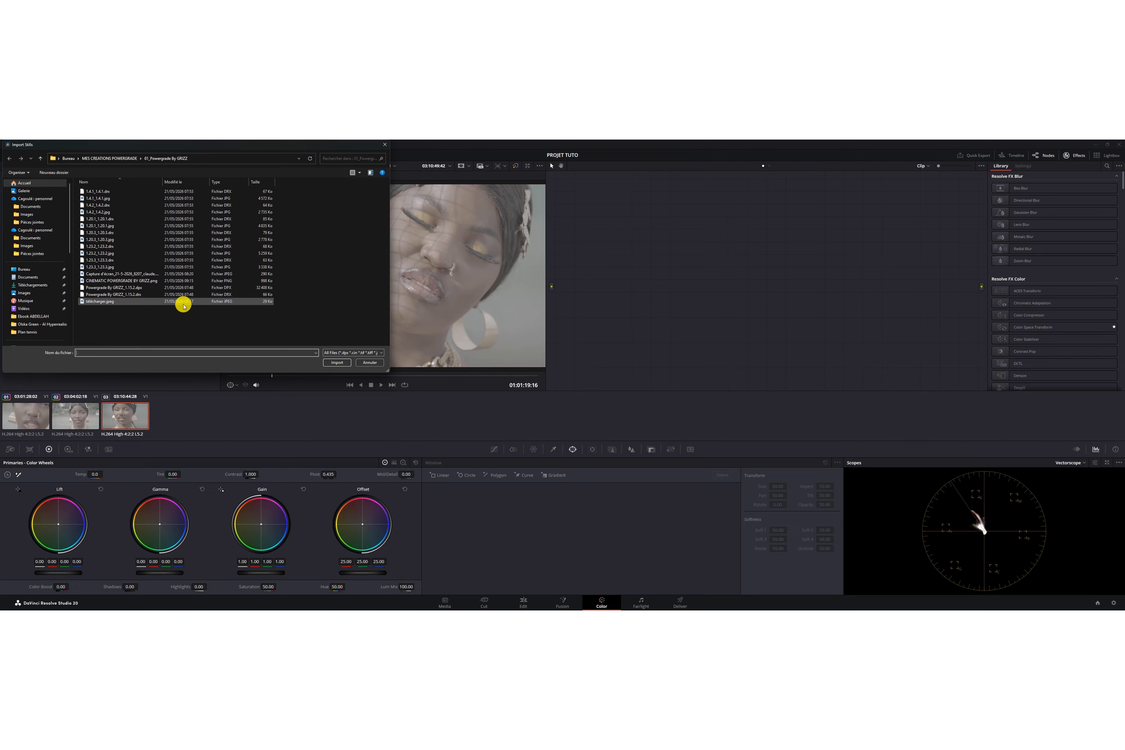
{"action": "left_click", "coordinate": [135, 294]}
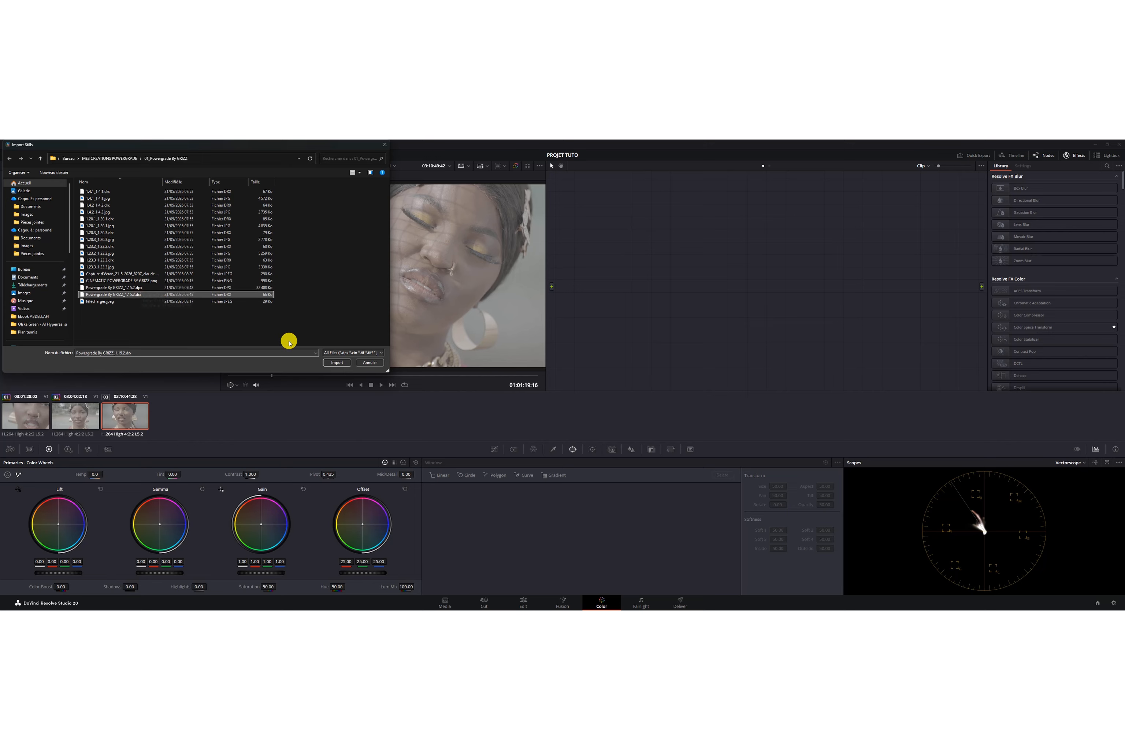
{"action": "left_click", "coordinate": [337, 364]}
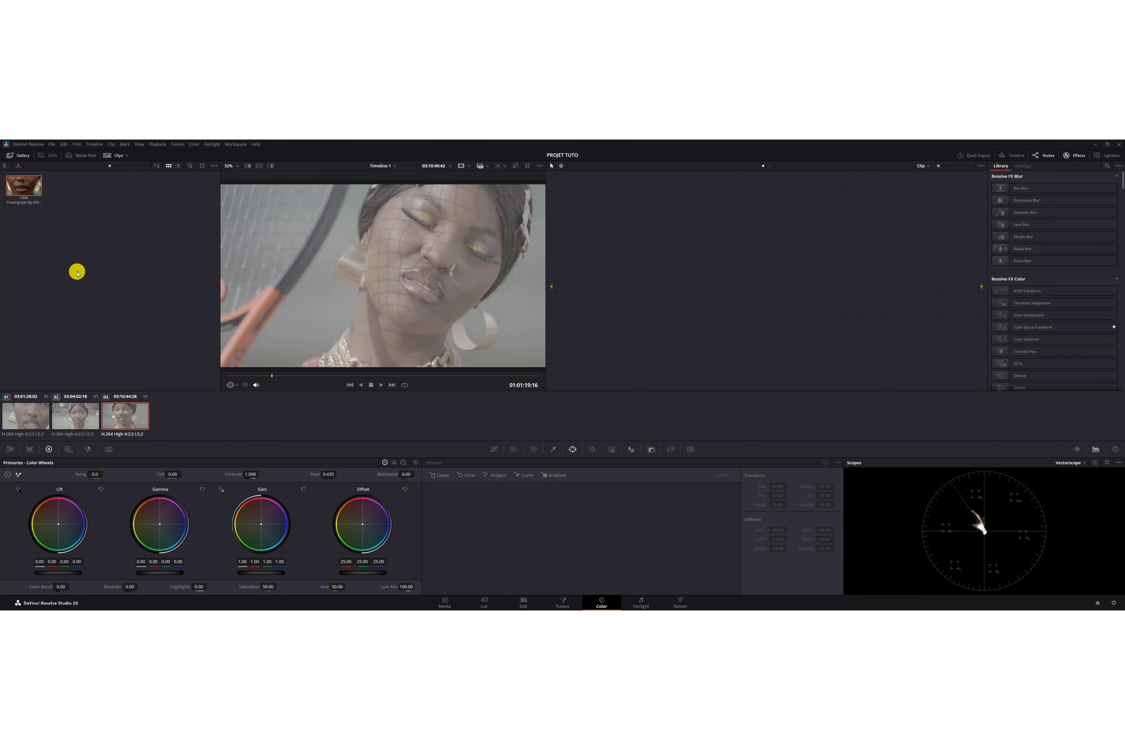
- Apply the imported GRIZZ powergrade still's grade to the third clip
{"action": "left_click", "coordinate": [77, 422]}
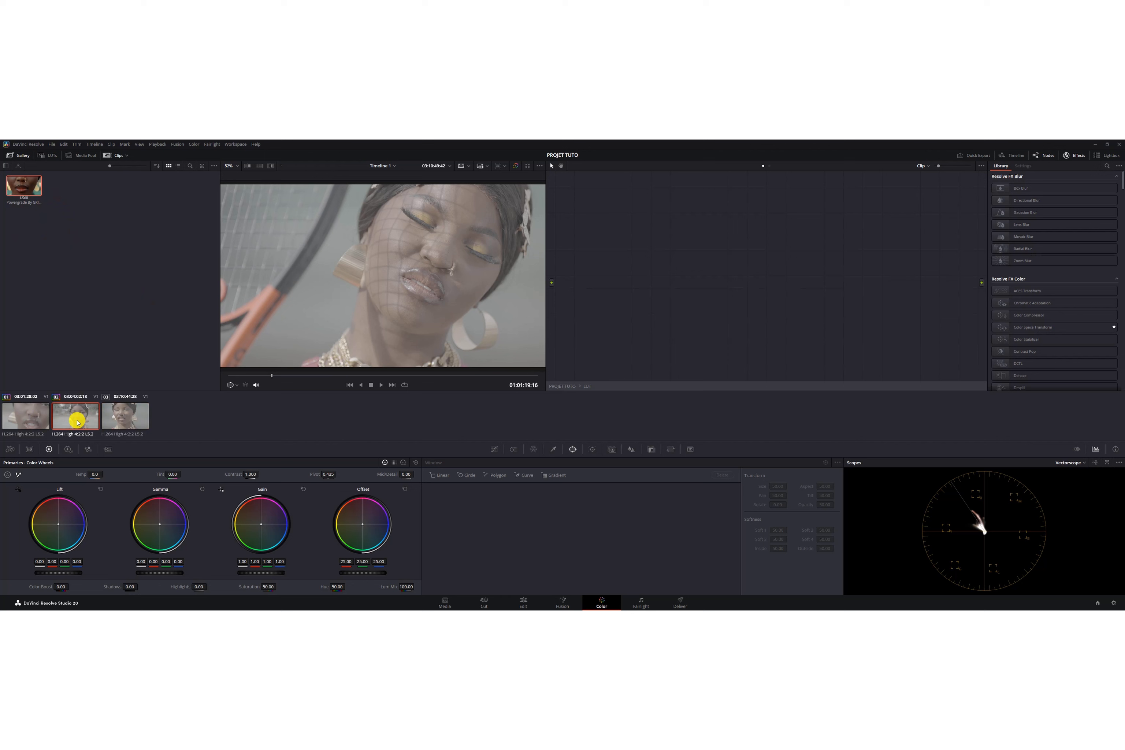
{"action": "left_click", "coordinate": [116, 417]}
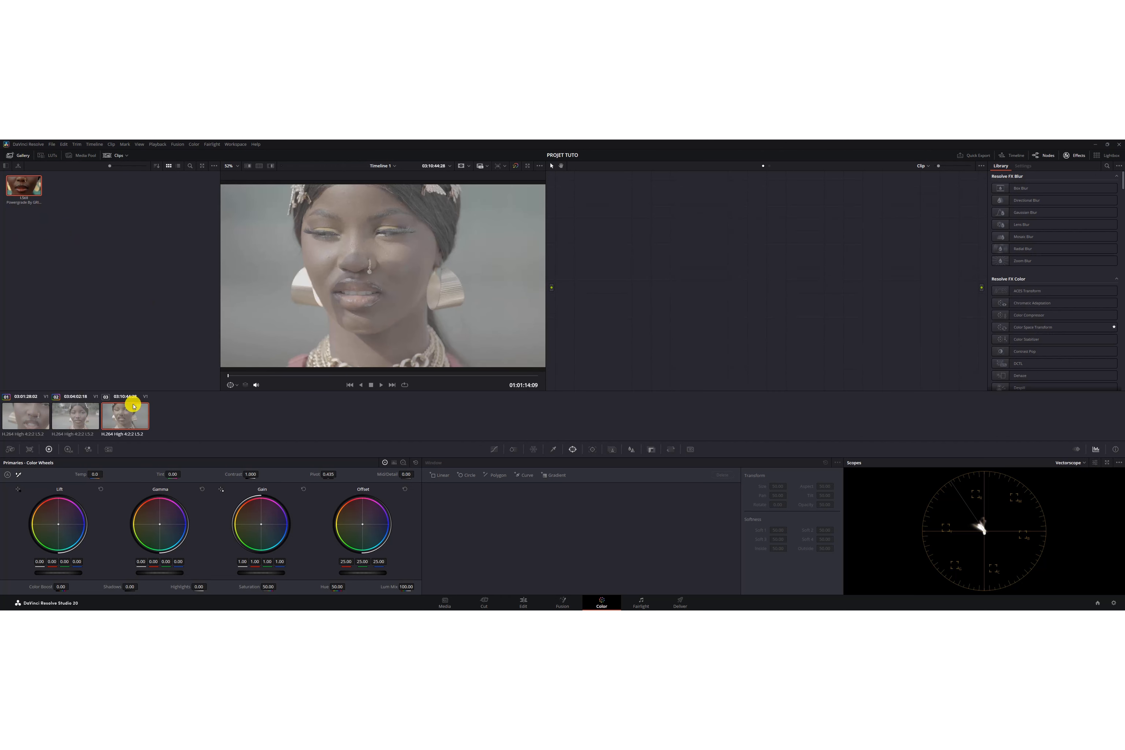
{"action": "right_click", "coordinate": [21, 187]}
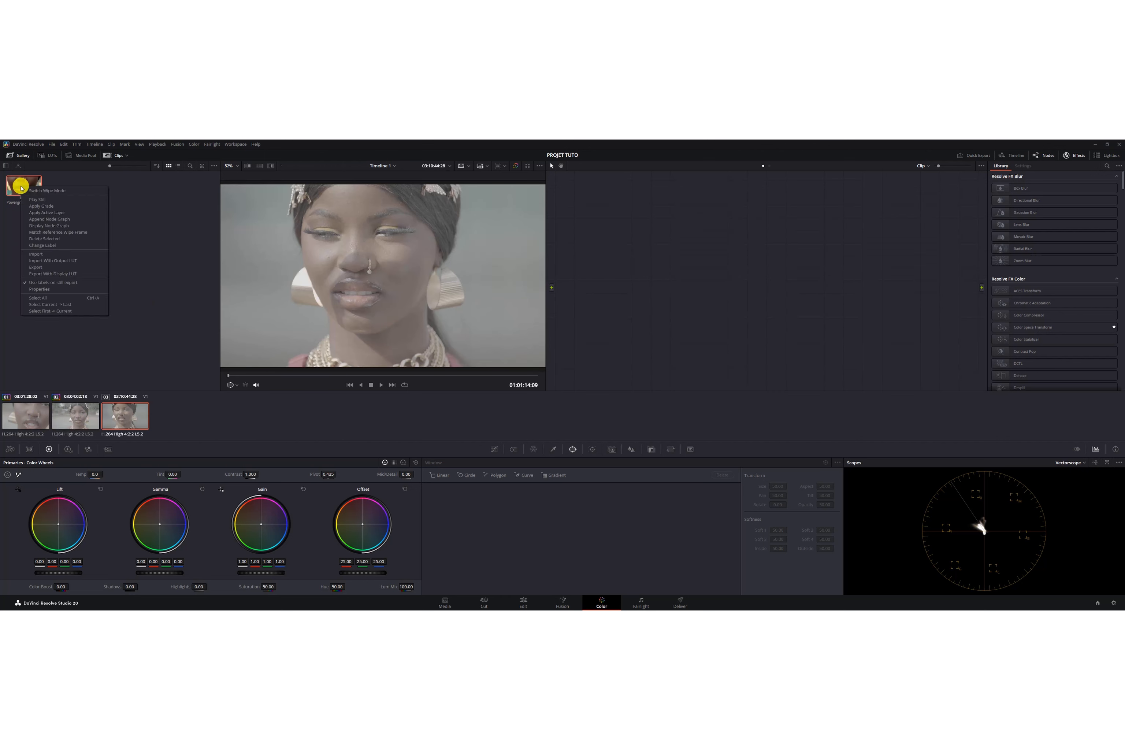
{"action": "left_click", "coordinate": [41, 207]}
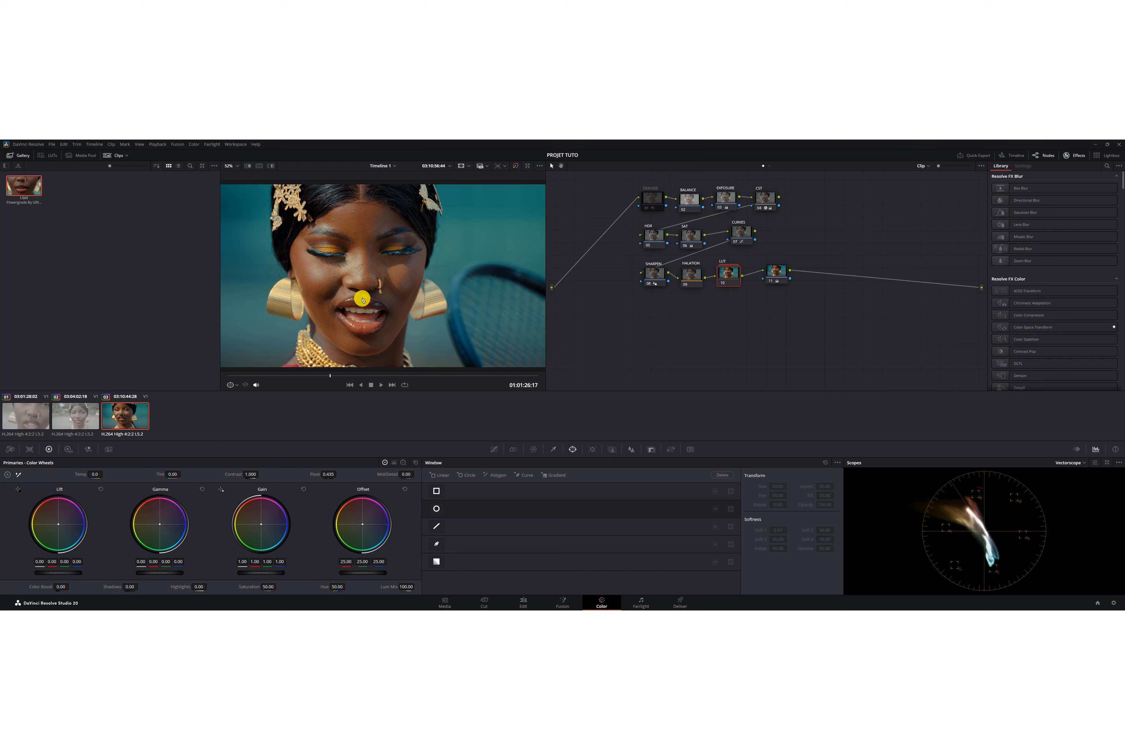
- Try raising the master gain of the third clip's EXPOSURE node to about 1.72
{"action": "left_click", "coordinate": [690, 201]}
{"action": "left_click", "coordinate": [729, 201]}
{"action": "left_click_drag", "start_coordinate": [245, 575], "coordinate": [595, 567]}
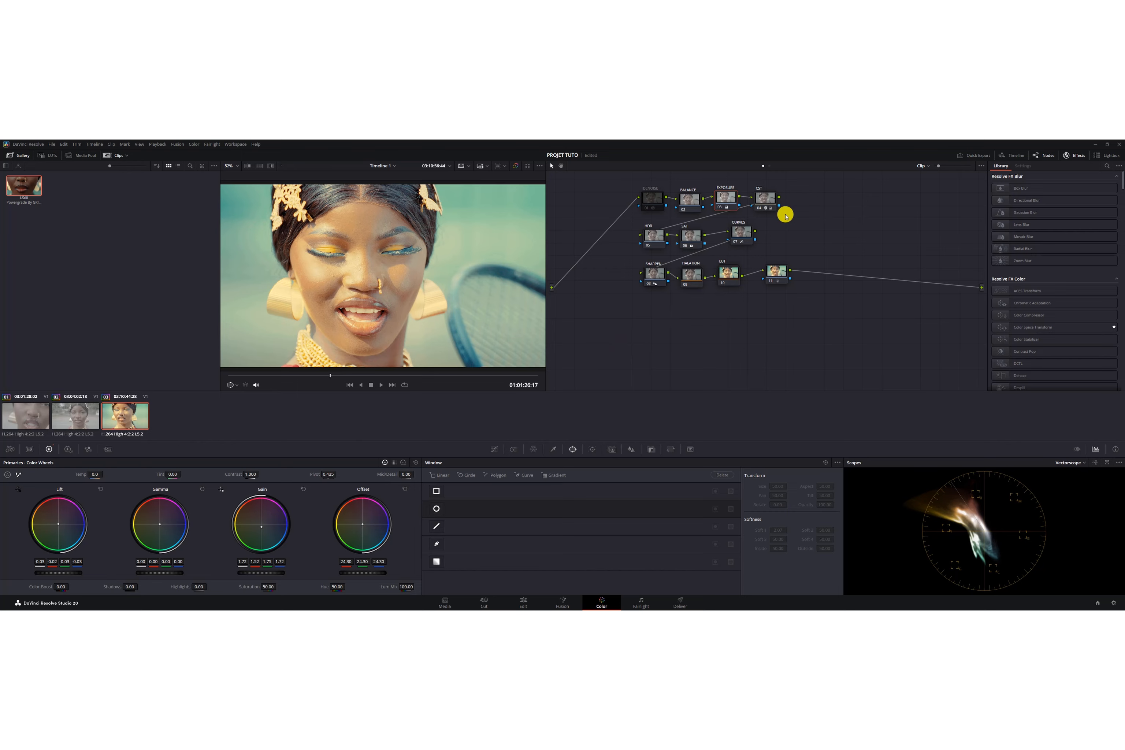
- Lower the gain of the third clip's EXPOSURE node to about 0.32
{"action": "left_click", "coordinate": [693, 203]}
{"action": "left_click", "coordinate": [727, 196]}
{"action": "left_click_drag", "start_coordinate": [294, 577], "coordinate": [34, 589]}
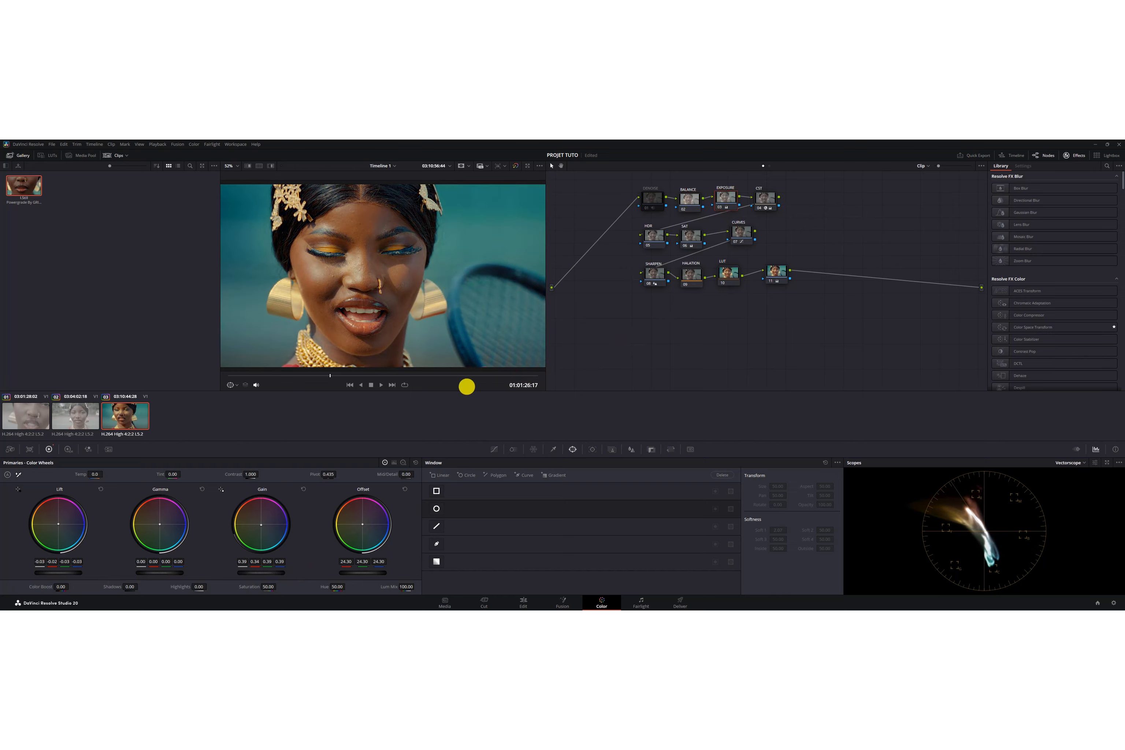
{"action": "key", "text": "ctrl+d"}
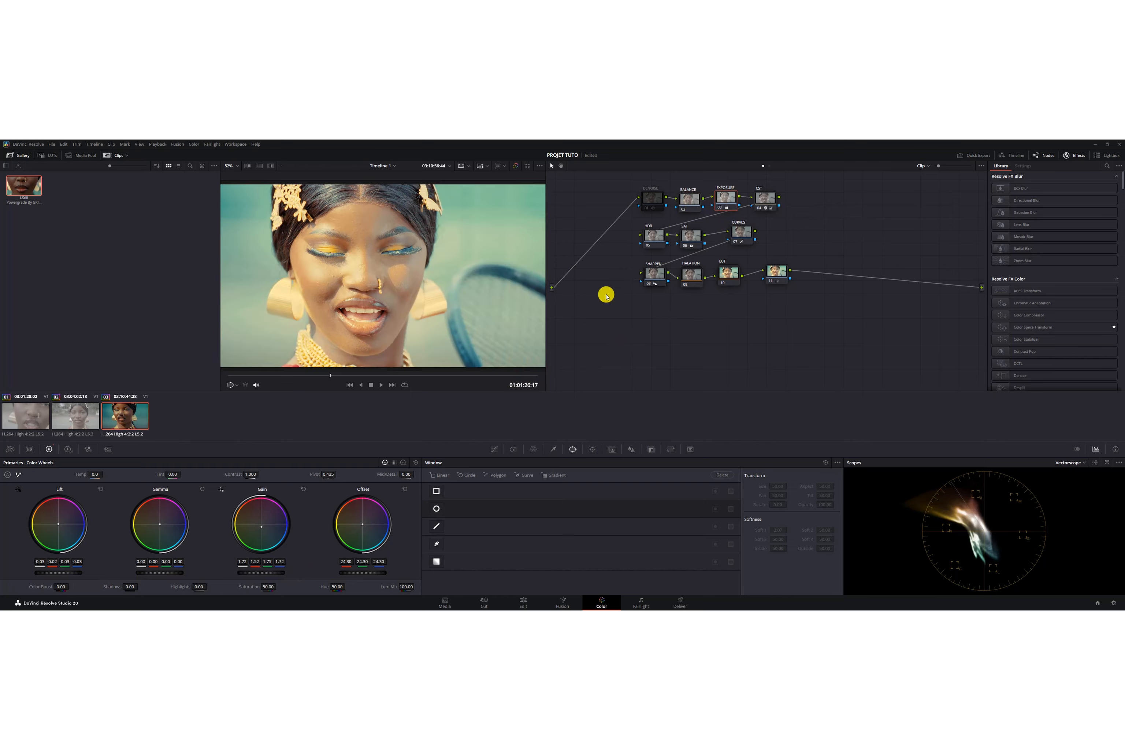
{"action": "key", "text": "ctrl+d"}
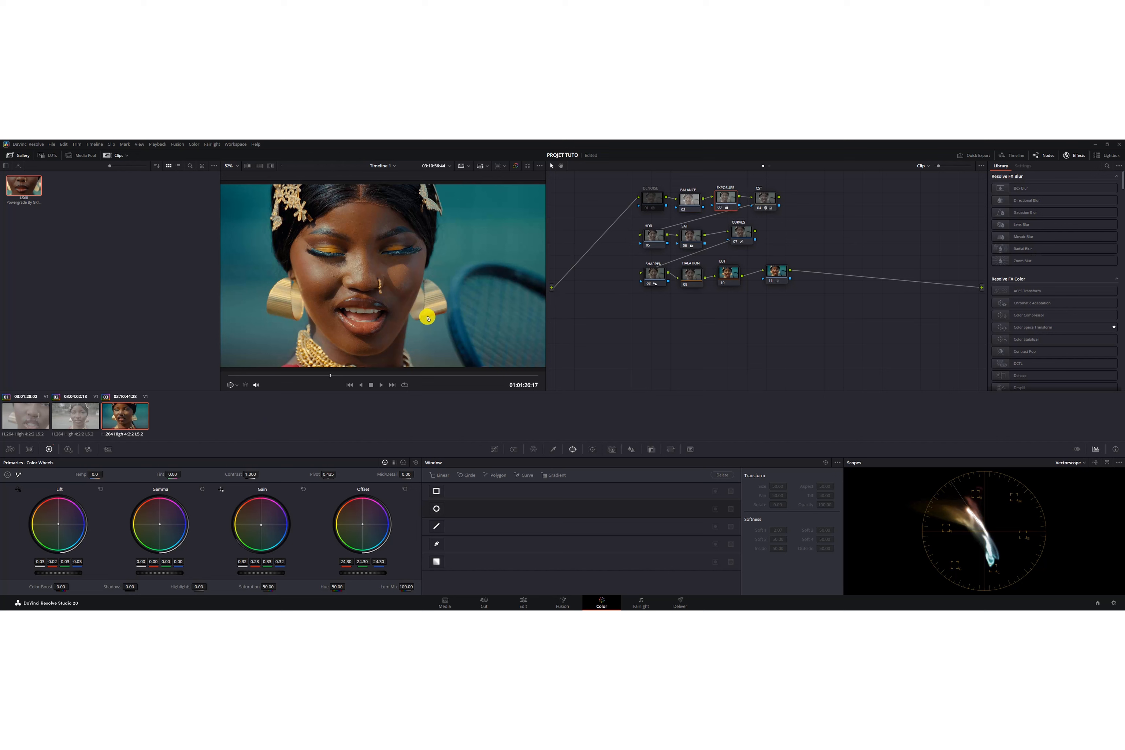
- Apply the powergrade still's grade to the second clip and lower its EXPOSURE node's gain to about 0.25
{"action": "left_click", "coordinate": [74, 418]}
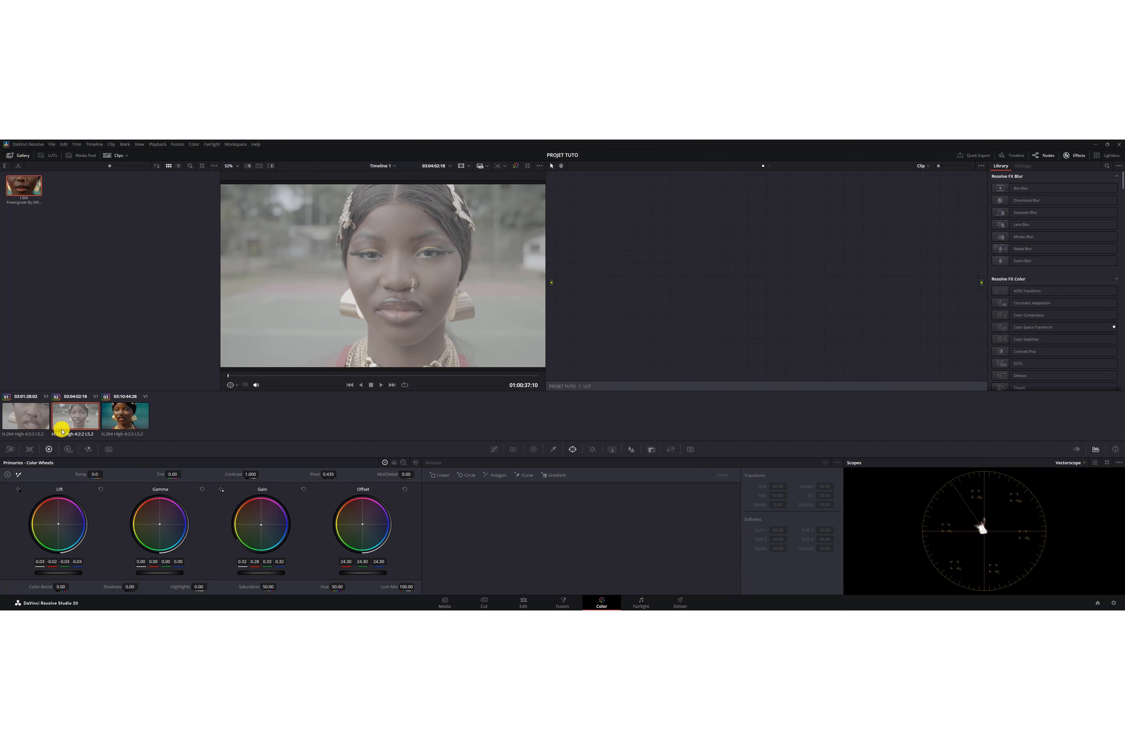
{"action": "left_click", "coordinate": [24, 183]}
{"action": "left_click", "coordinate": [49, 203]}
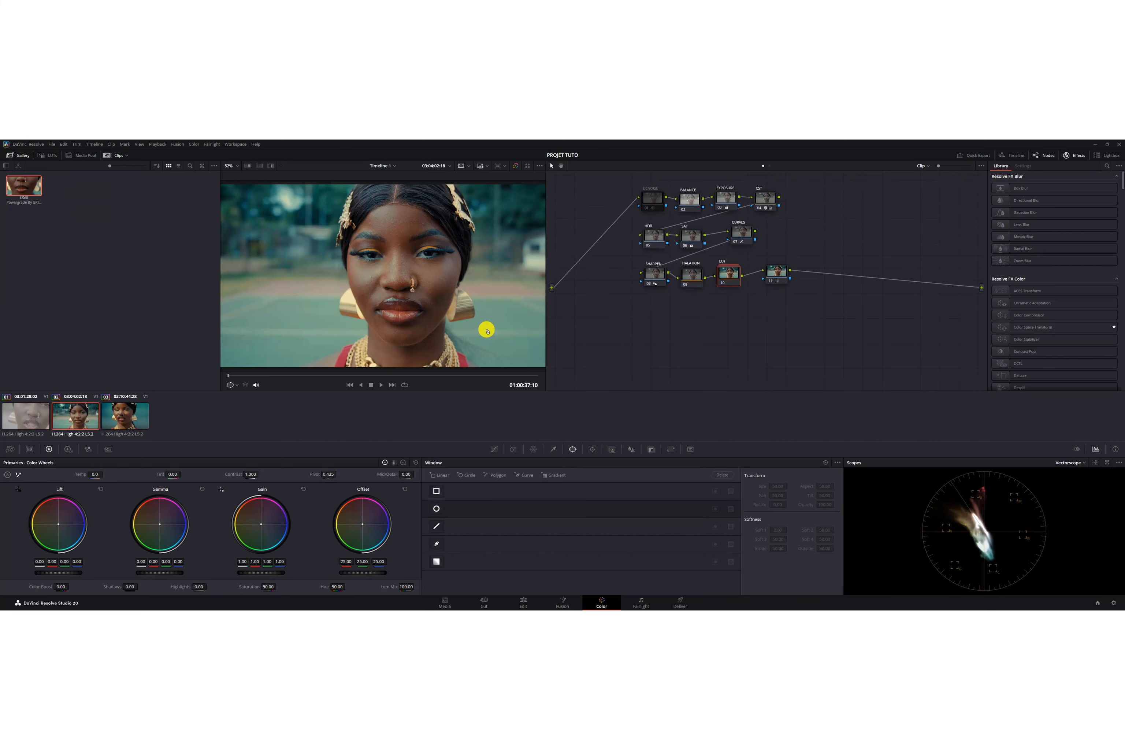
{"action": "left_click", "coordinate": [719, 198]}
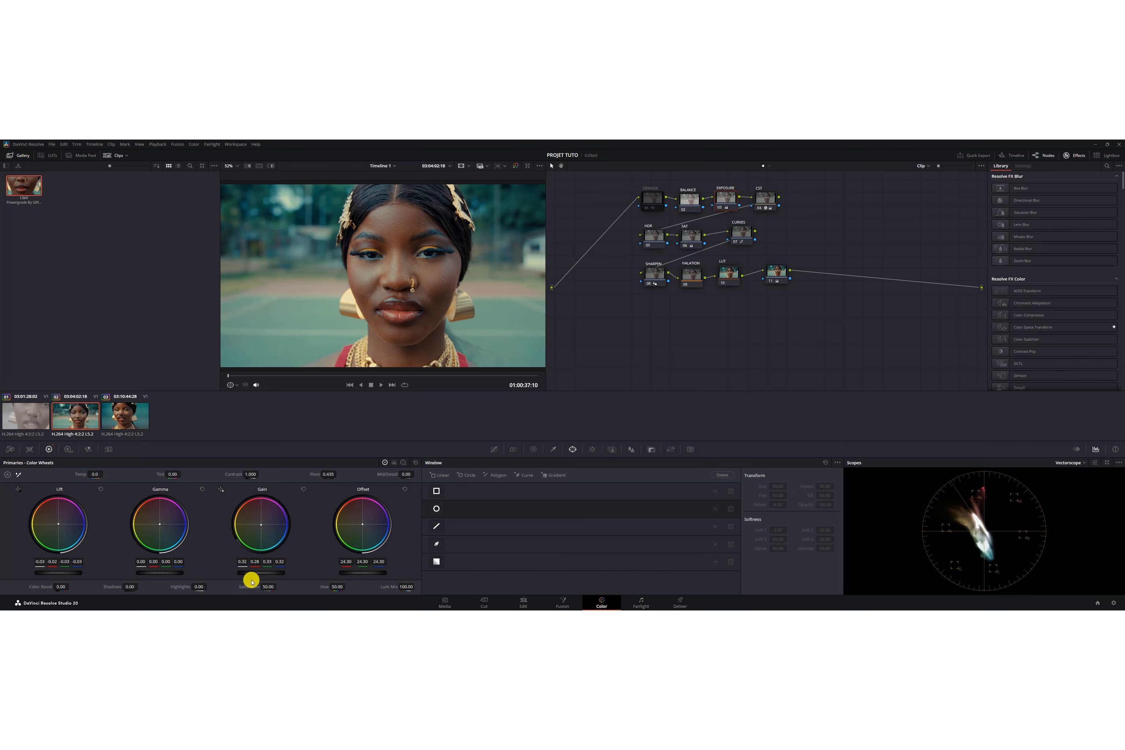
{"action": "left_click_drag", "start_coordinate": [256, 573], "coordinate": [214, 574]}
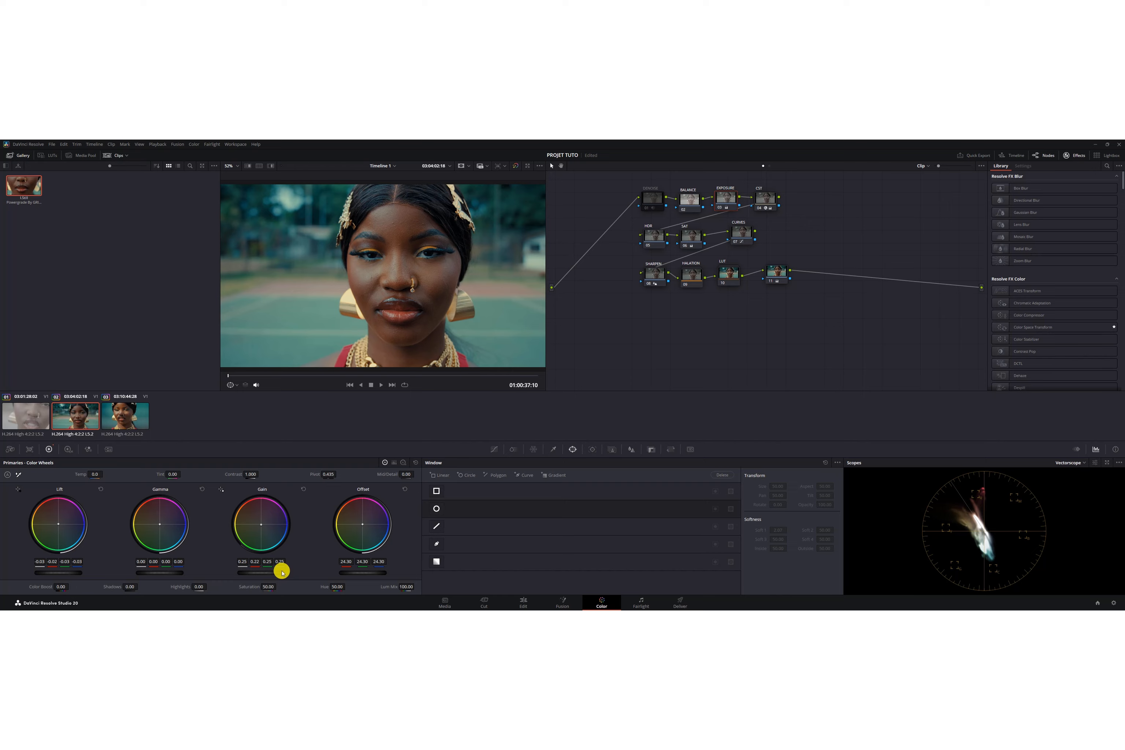
- Apply the powergrade still's grade to the first clip and check the look on a few of its frames
{"action": "left_click", "coordinate": [9, 411]}
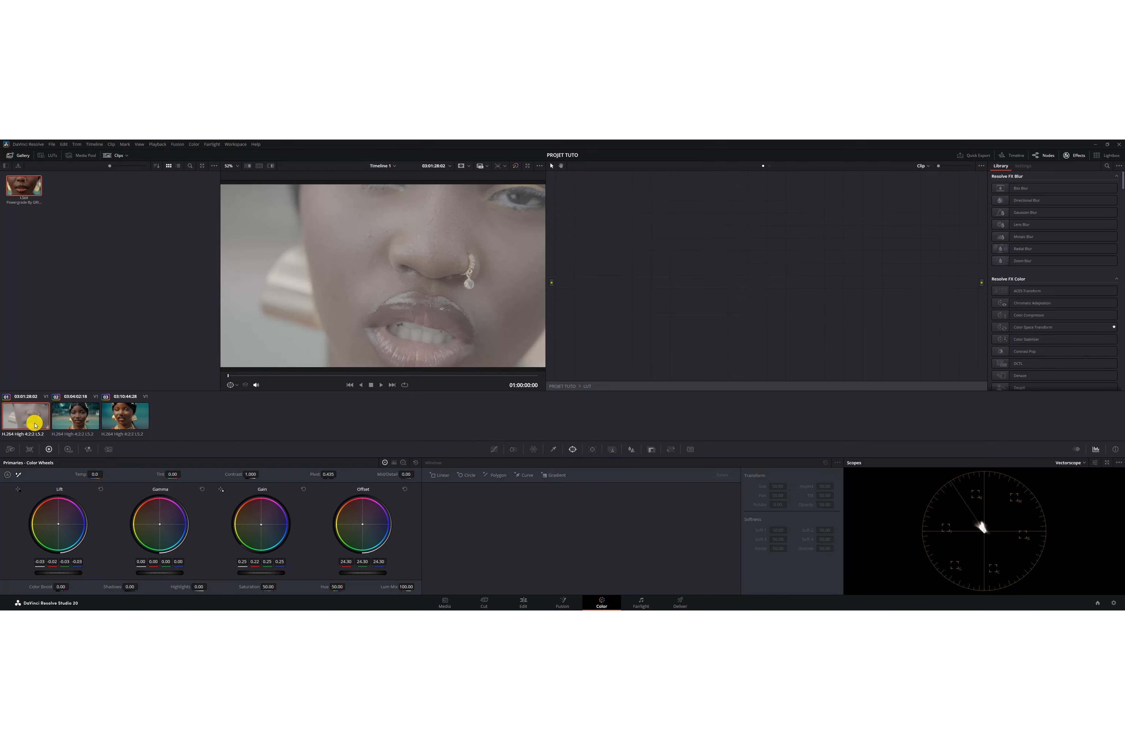
{"action": "right_click", "coordinate": [20, 183]}
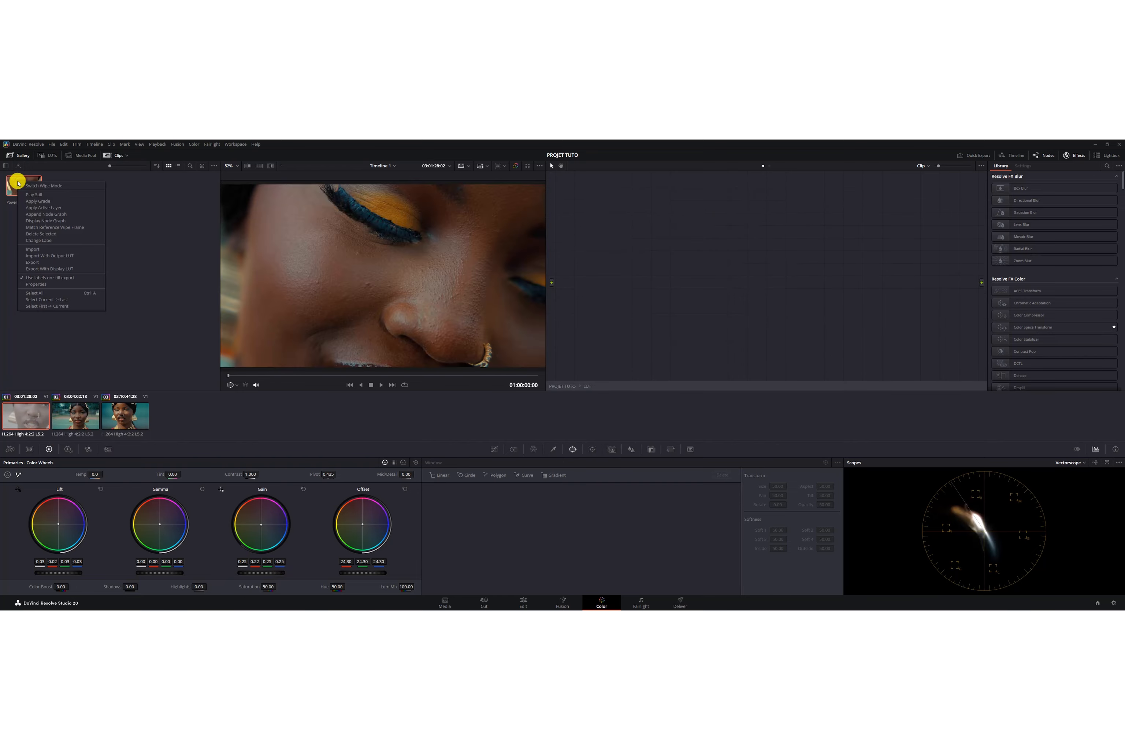
{"action": "left_click", "coordinate": [26, 202]}
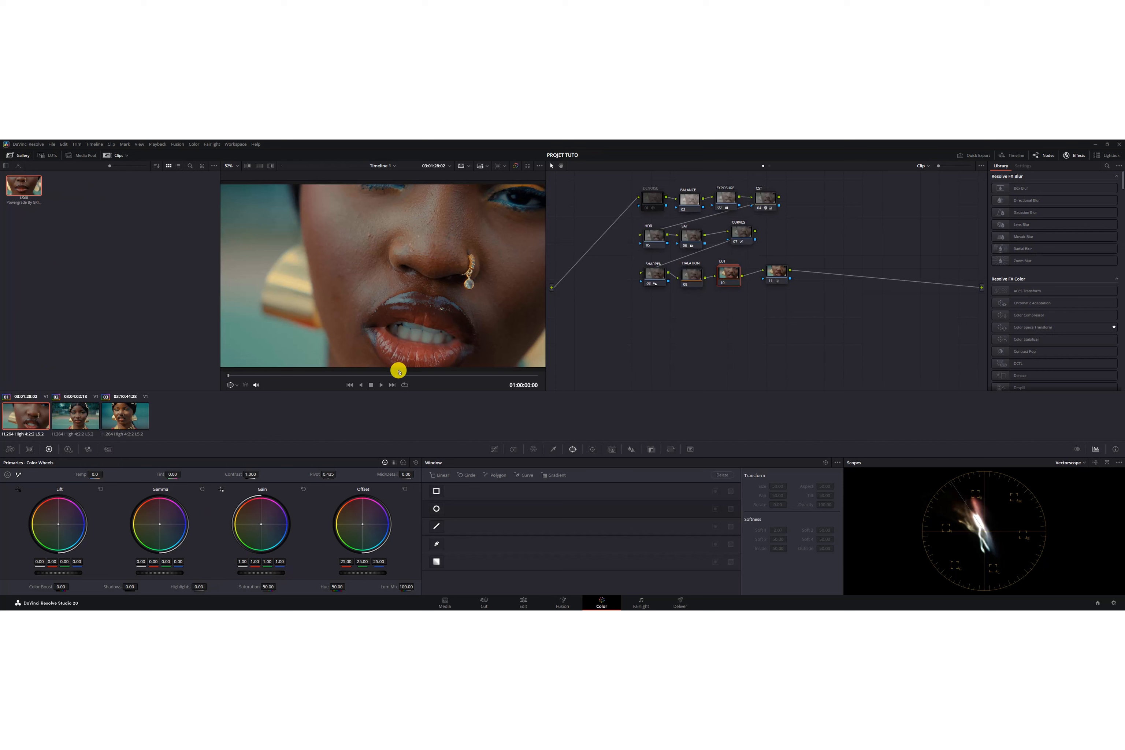
{"action": "left_click", "coordinate": [394, 375]}
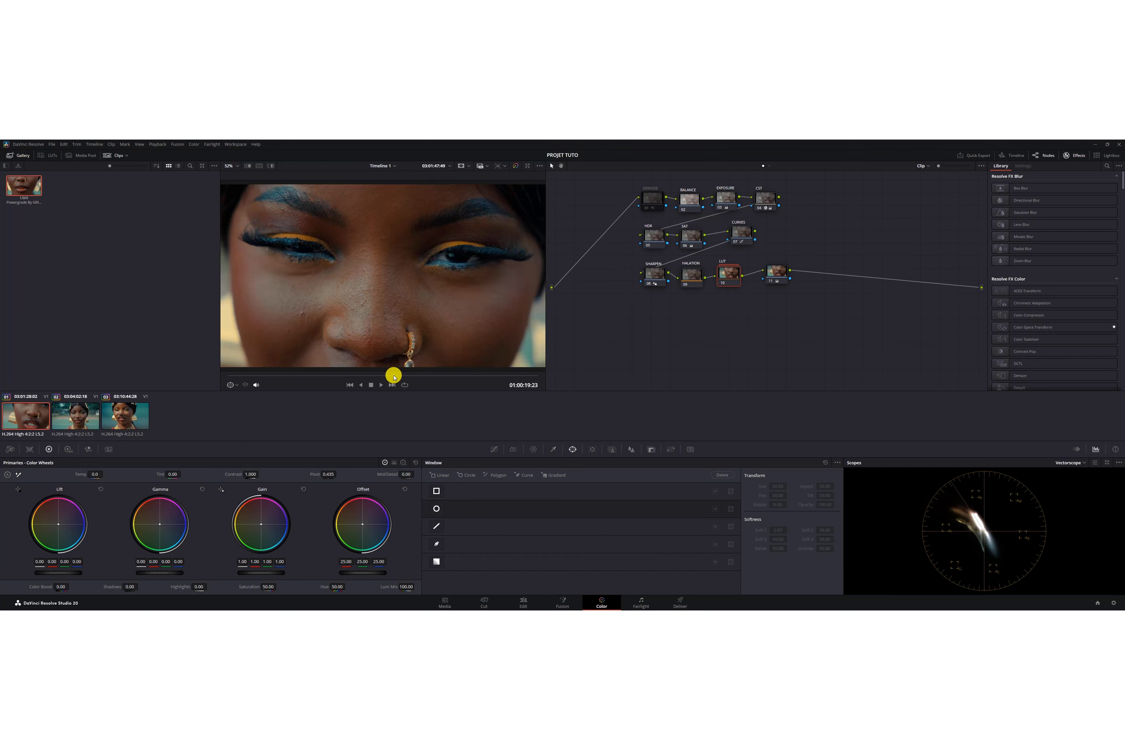
{"action": "left_click", "coordinate": [305, 375]}
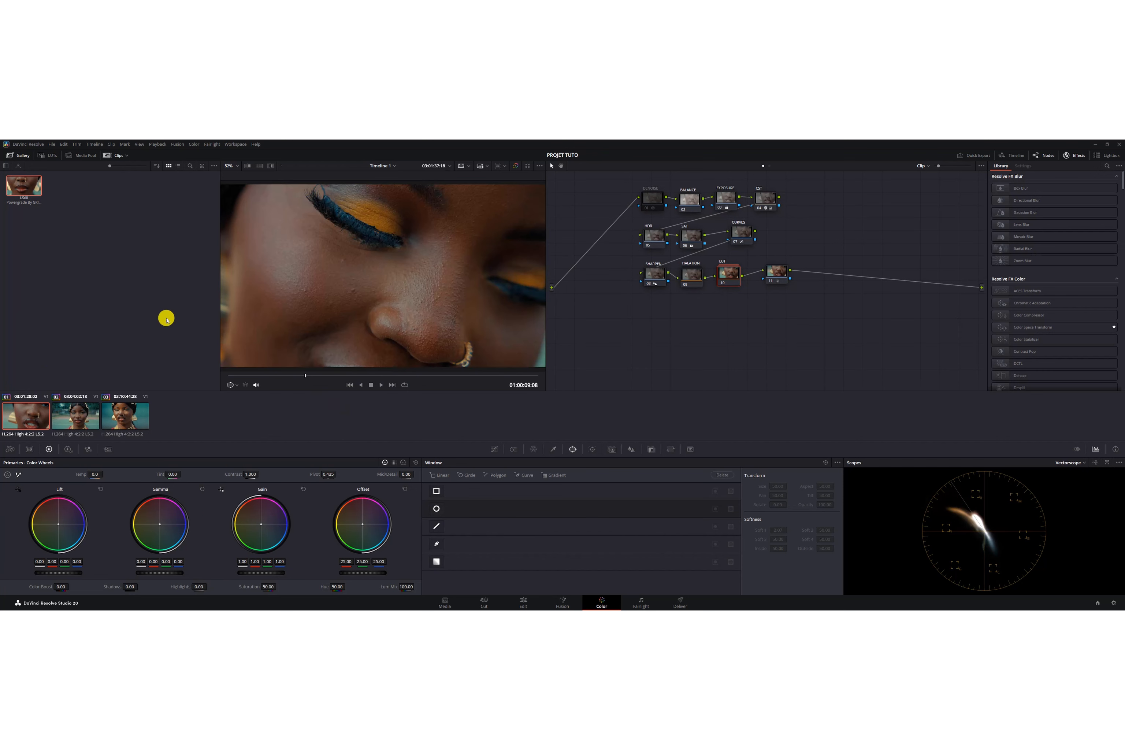
- Open the third clip's LUT compound node and compare the image with its inner node disabled and enabled
{"action": "left_click", "coordinate": [131, 417]}
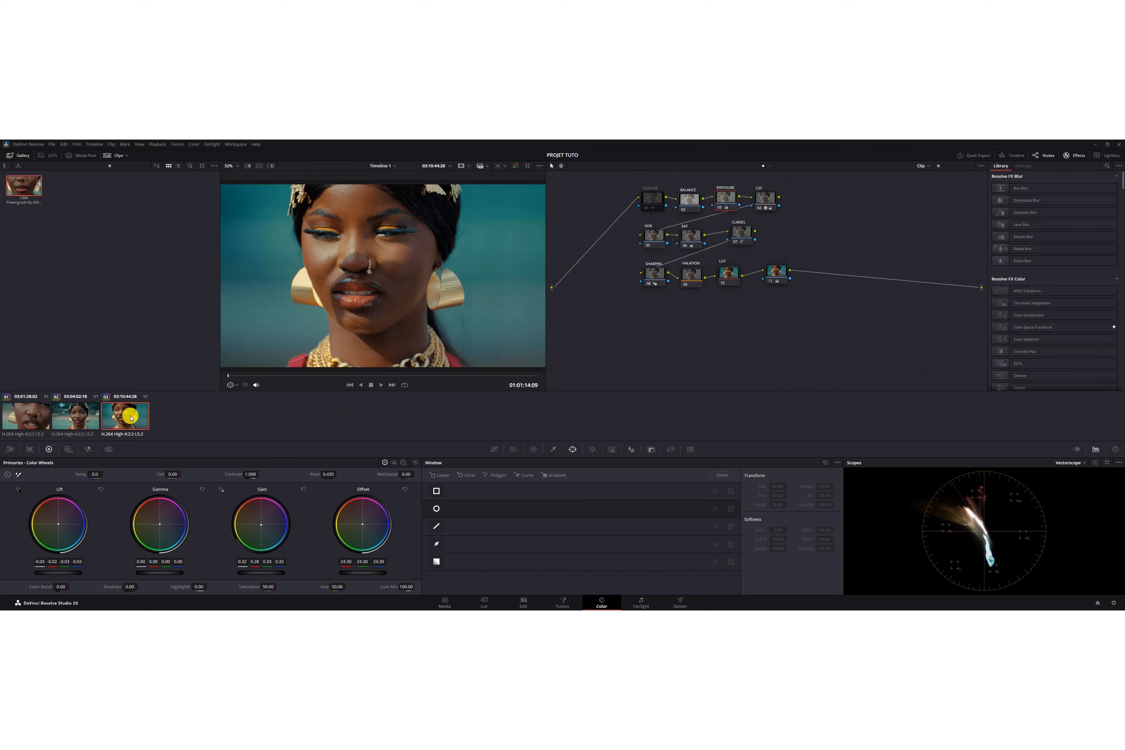
{"action": "double_click", "coordinate": [735, 280]}
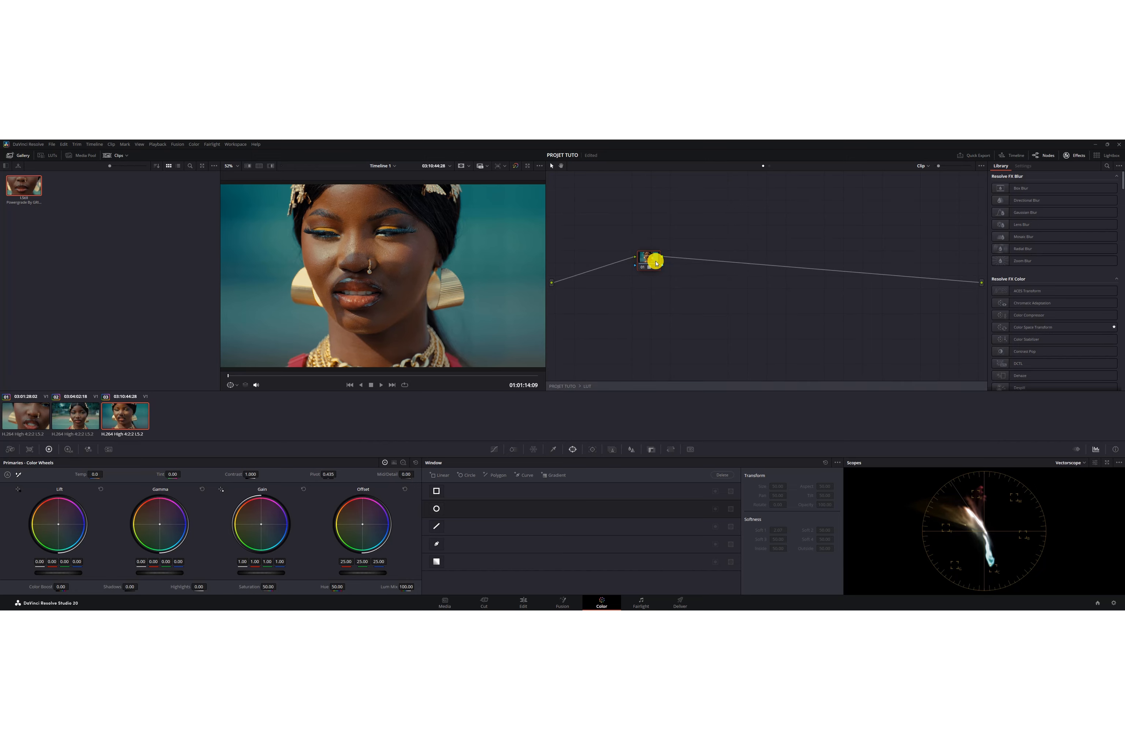
{"action": "key", "text": "ctrl+d"}
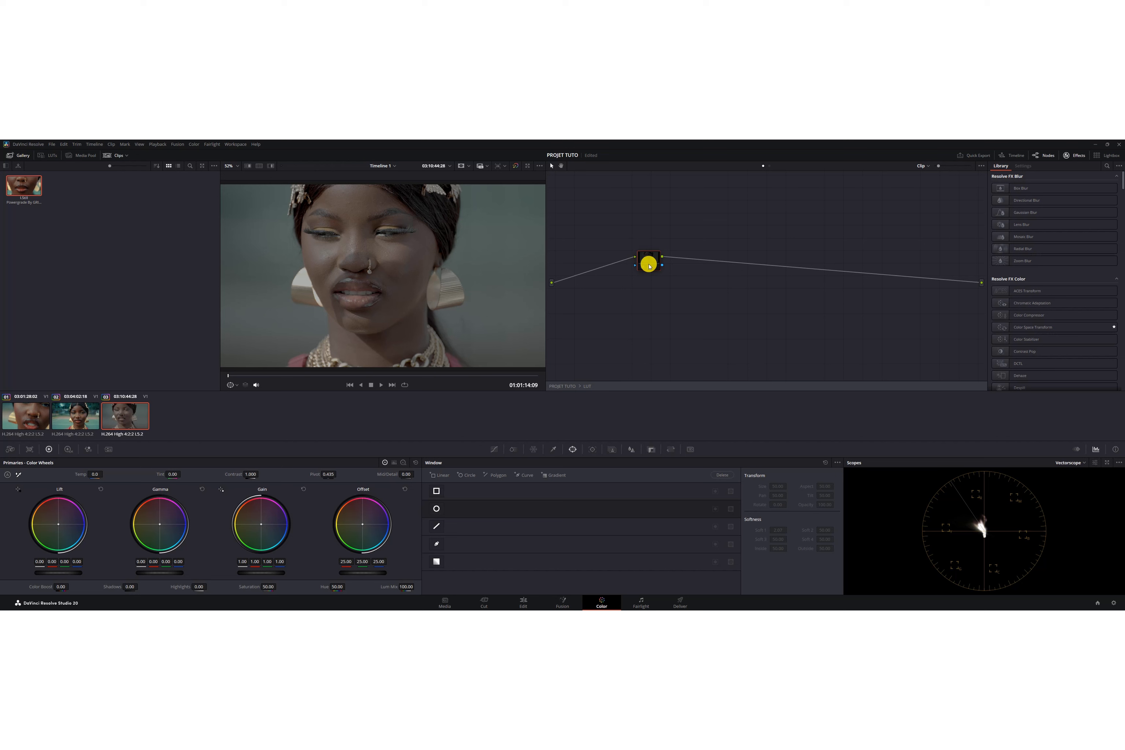
{"action": "key", "text": "ctrl+d"}
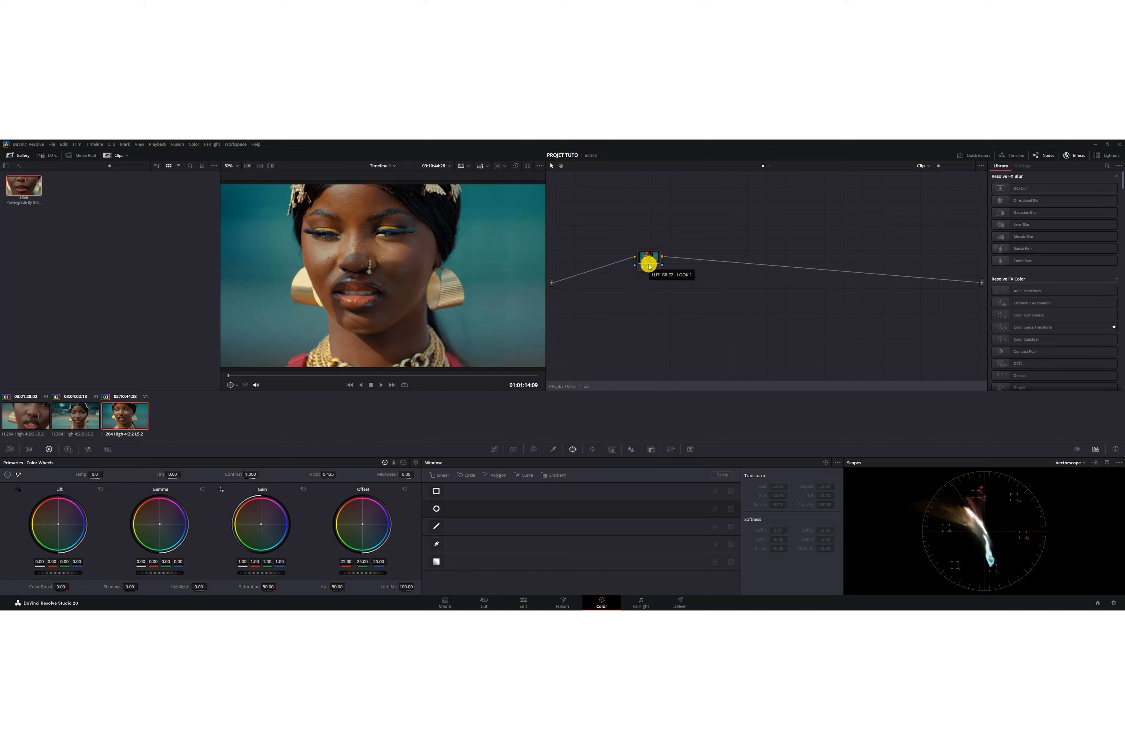
{"action": "key", "text": "ctrl+d"}
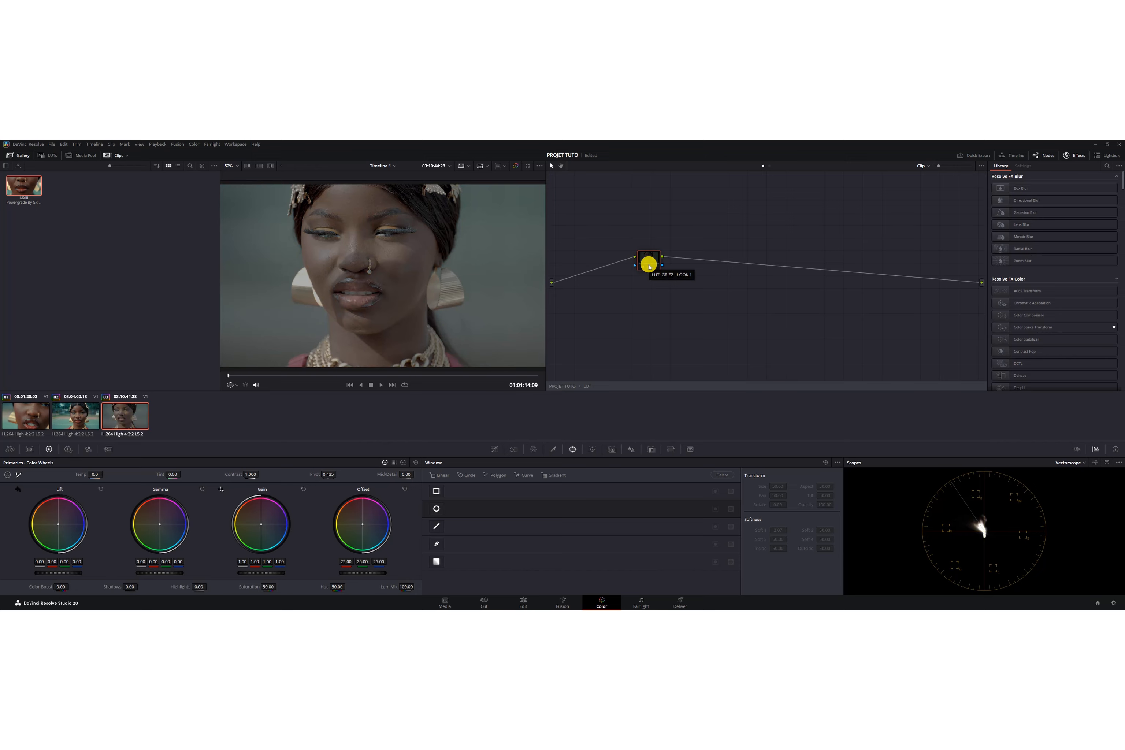
{"action": "key", "text": "ctrl+d"}
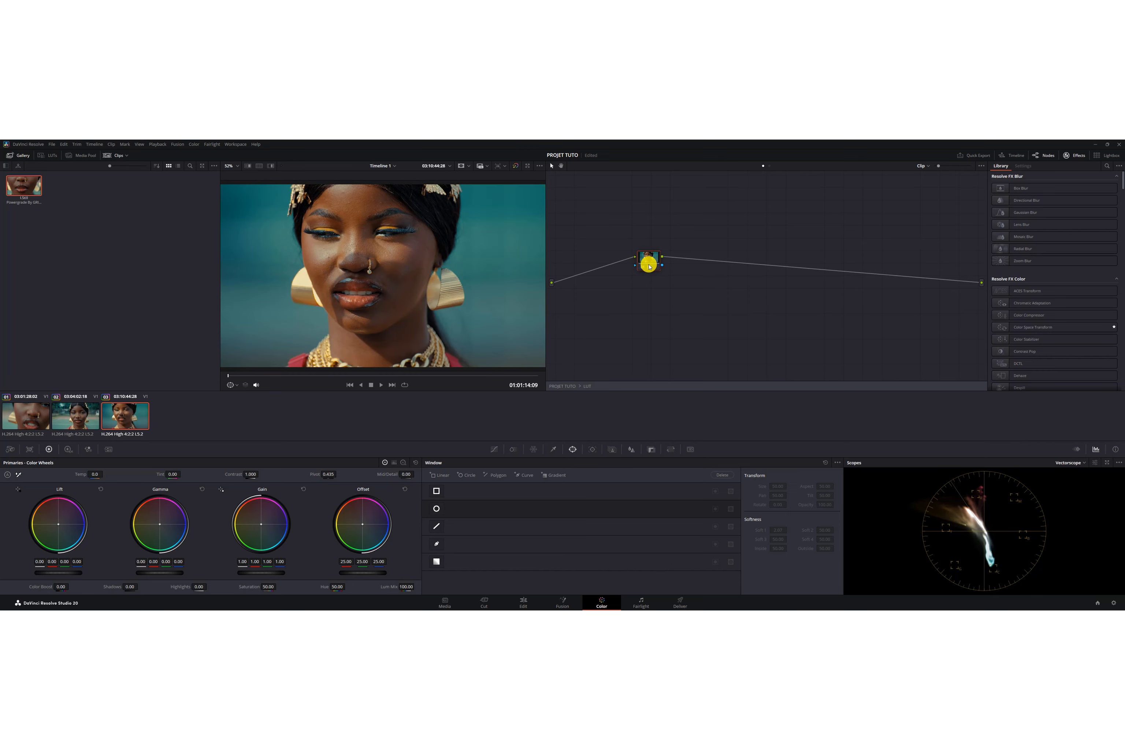
- Replace the LUT node inside the third clip's LUT compound node with an ungraded node
{"action": "key", "text": "Delete"}
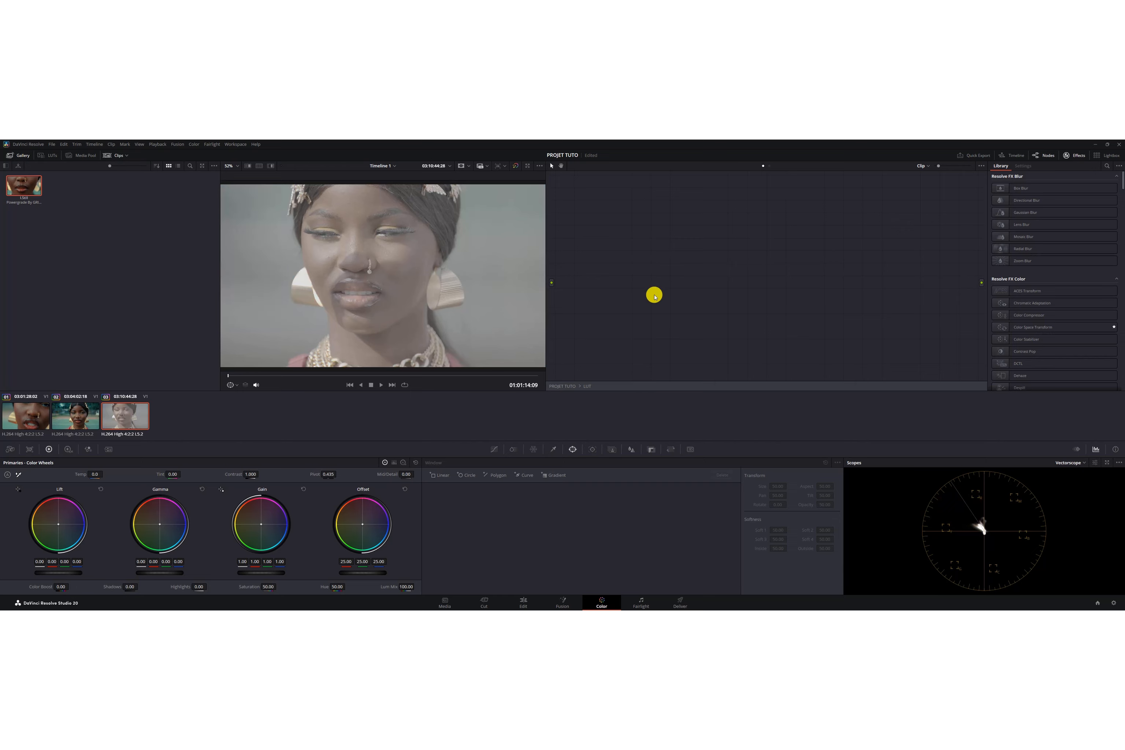
{"action": "key", "text": "ctrl+z"}
{"action": "left_click_drag", "start_coordinate": [637, 226], "coordinate": [638, 252]}
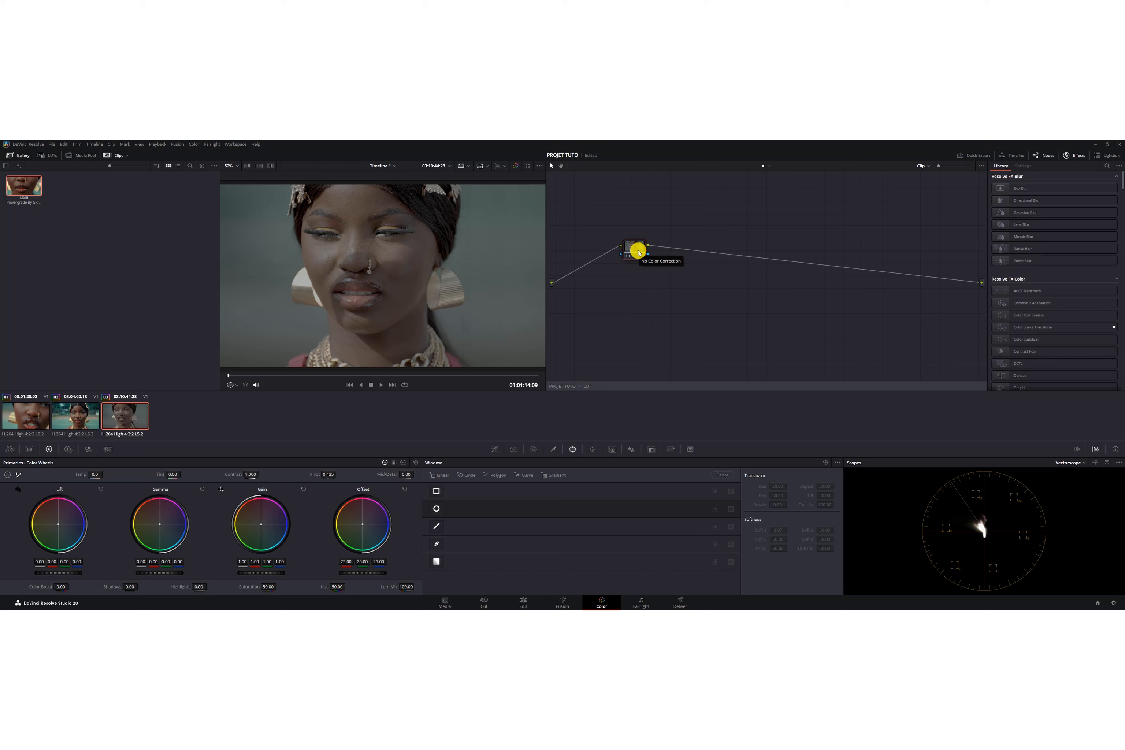
{"action": "right_click", "coordinate": [633, 249]}
{"action": "left_click", "coordinate": [633, 247]}
{"action": "key", "text": "Delete"}
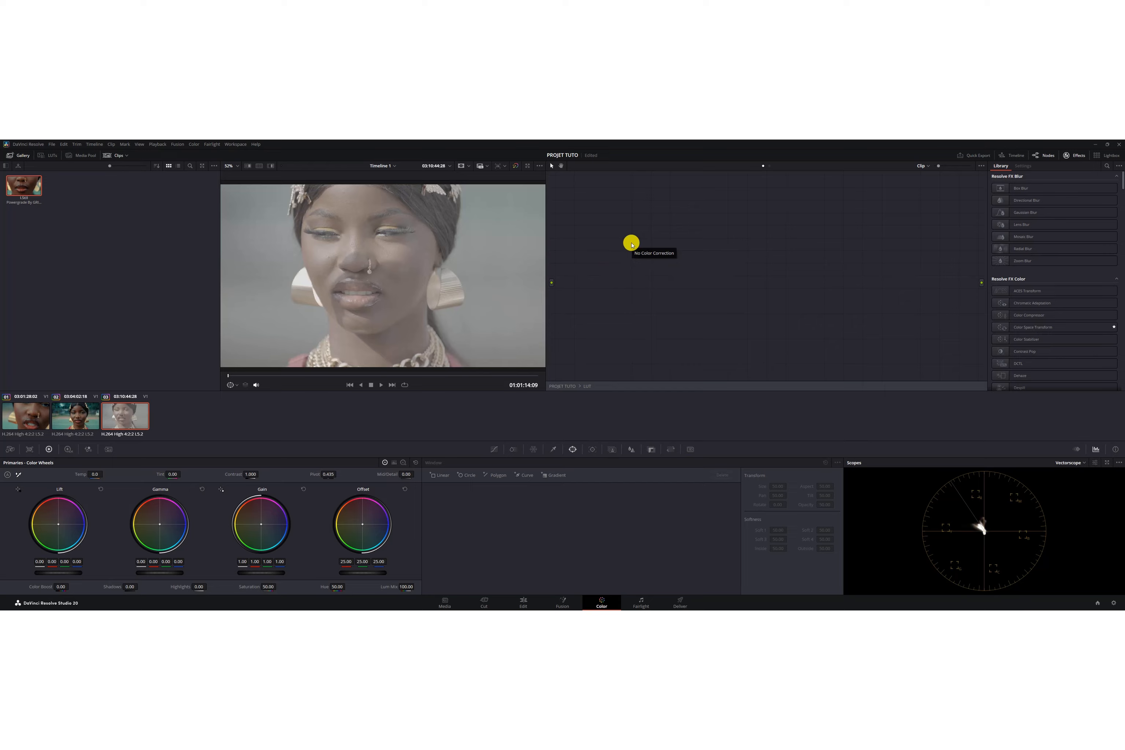
{"action": "key", "text": "ctrl+z"}
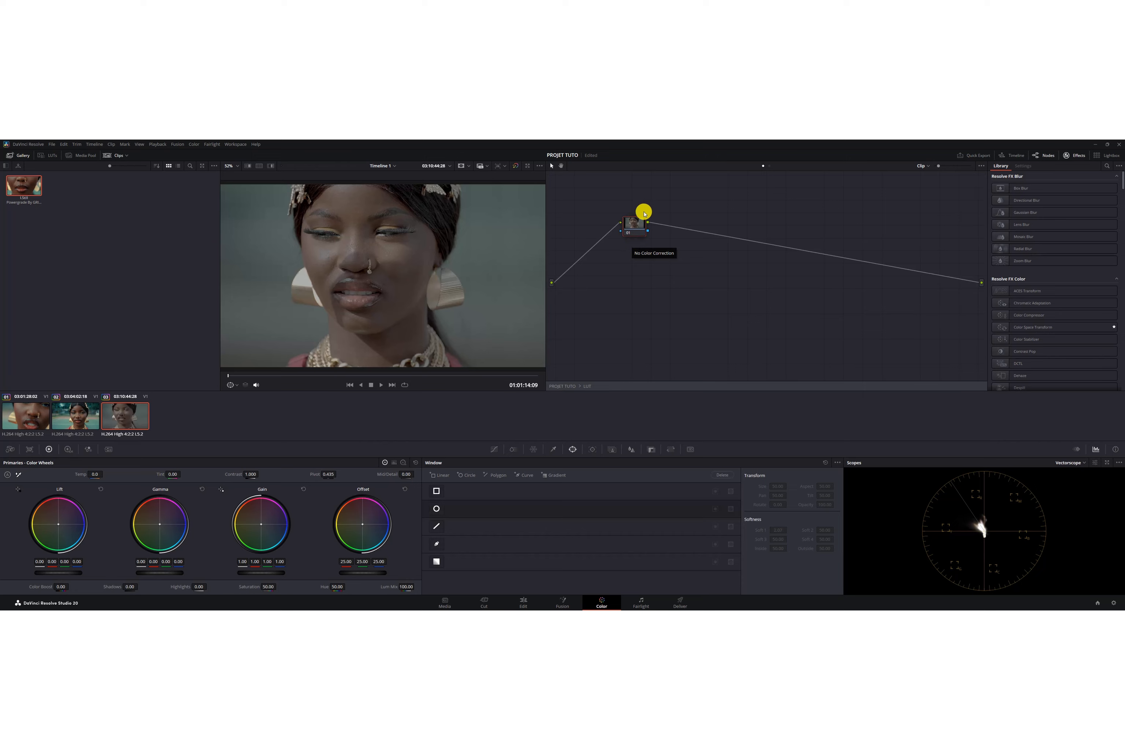
- Reposition the ungraded node inside the LUT compound node and apply the GRIZZ - LOOK 1 LUT to it
{"action": "left_click", "coordinate": [639, 246]}
{"action": "left_click_drag", "start_coordinate": [639, 246], "coordinate": [641, 264]}
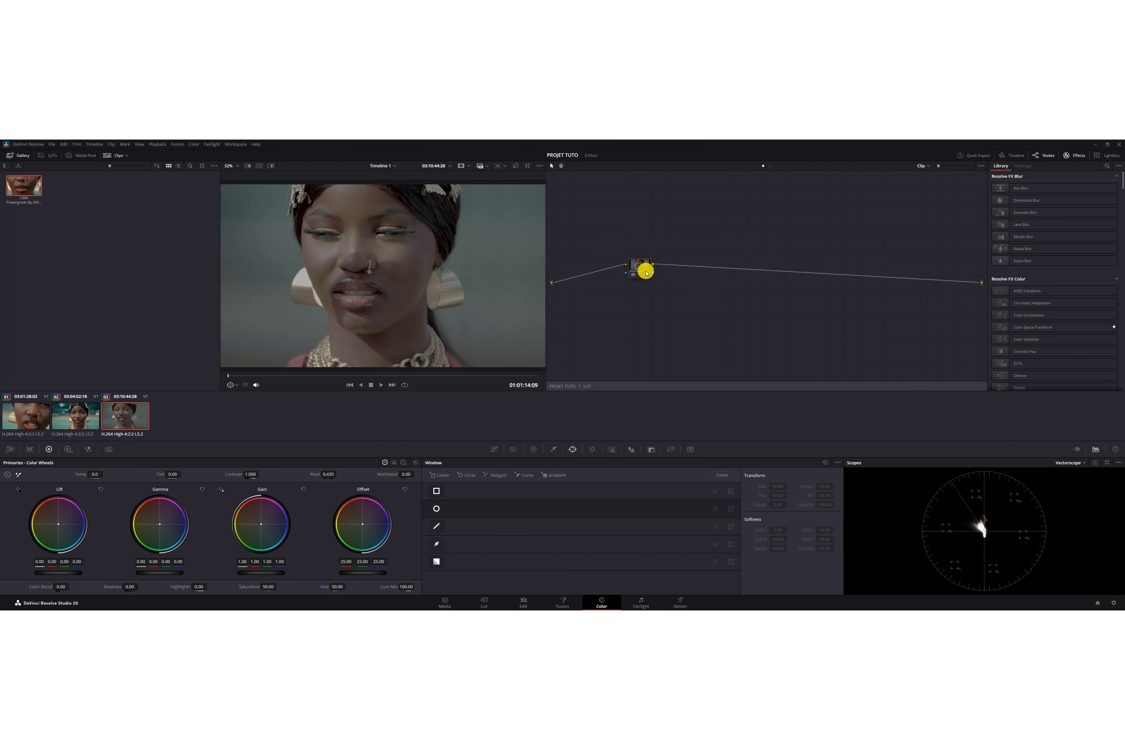
{"action": "right_click", "coordinate": [645, 272]}
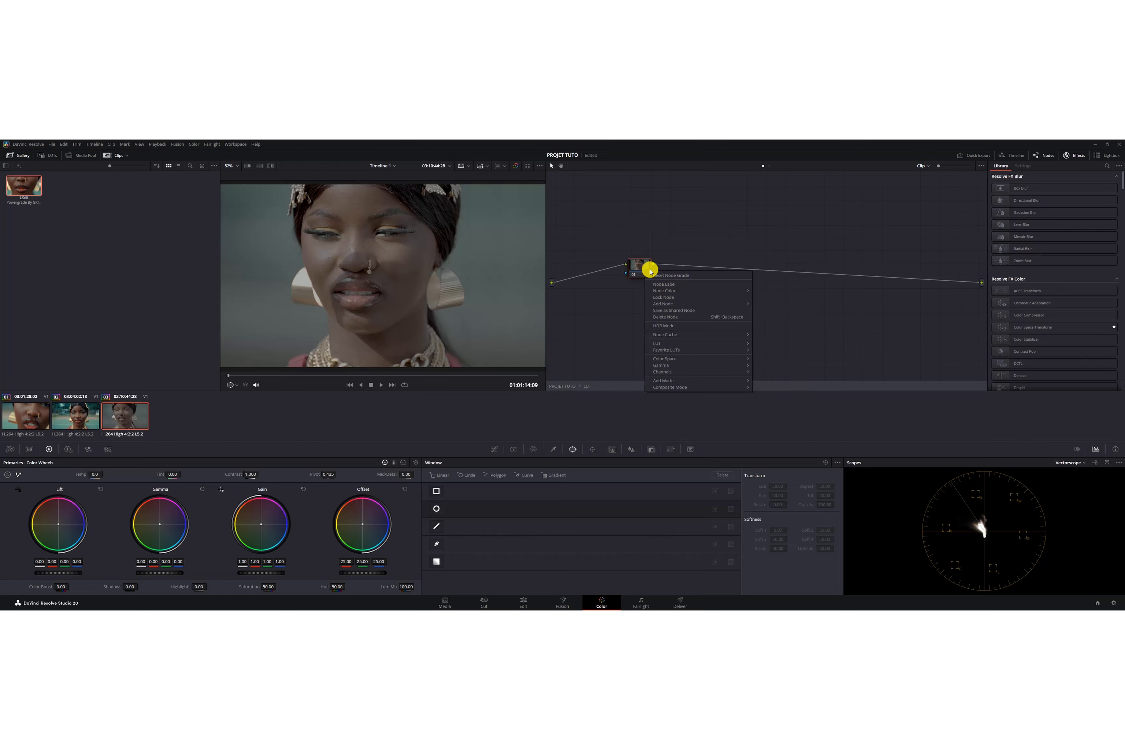
{"action": "mouse_move", "coordinate": [660, 345]}
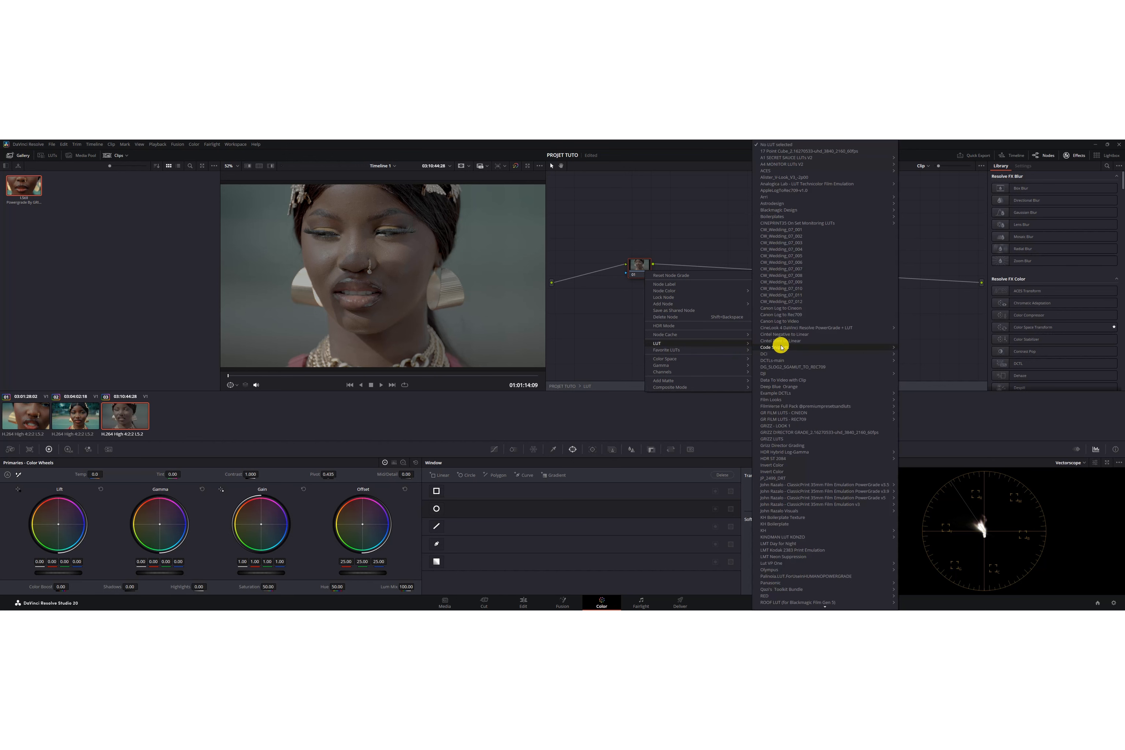
{"action": "left_click", "coordinate": [811, 427]}
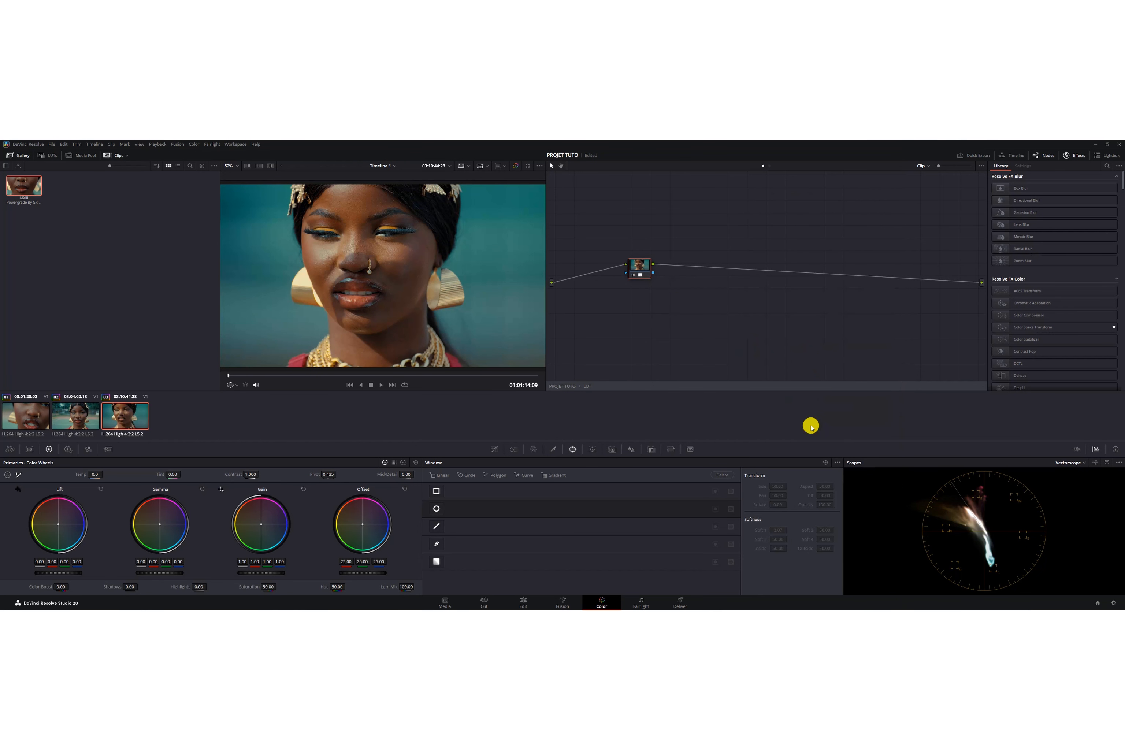
- Check the LUT on a frame further into the third clip and save the project
{"action": "left_click", "coordinate": [346, 376]}
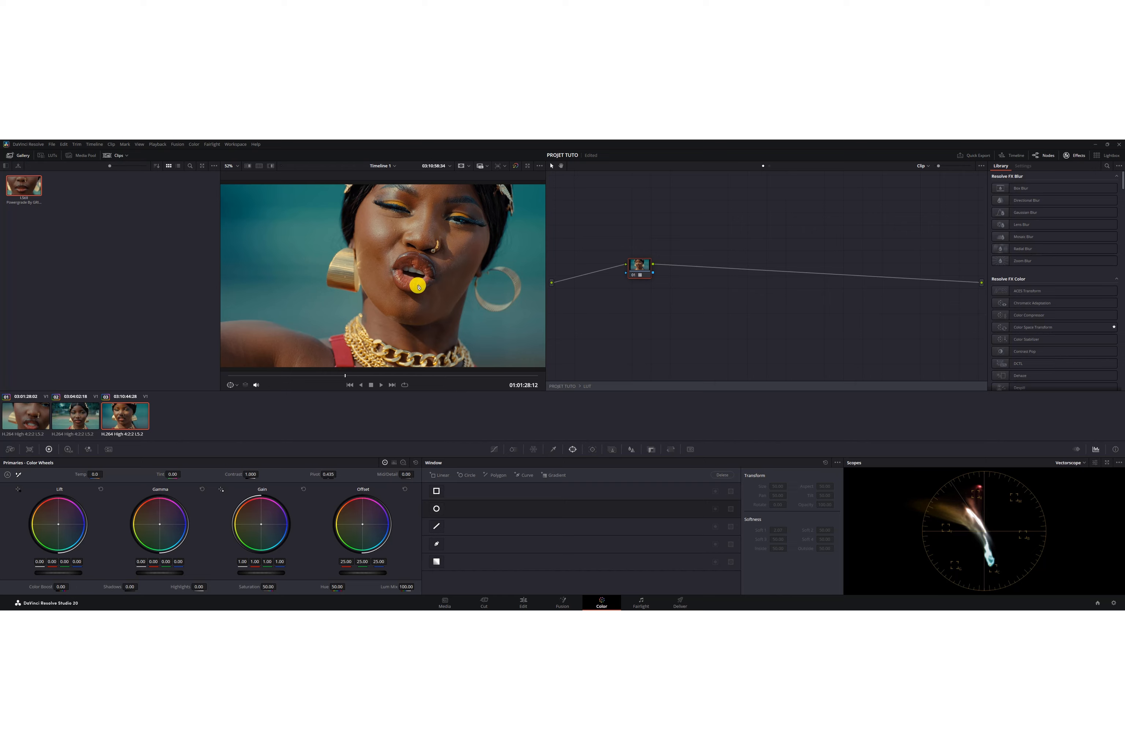
{"action": "mouse_move", "coordinate": [647, 277]}
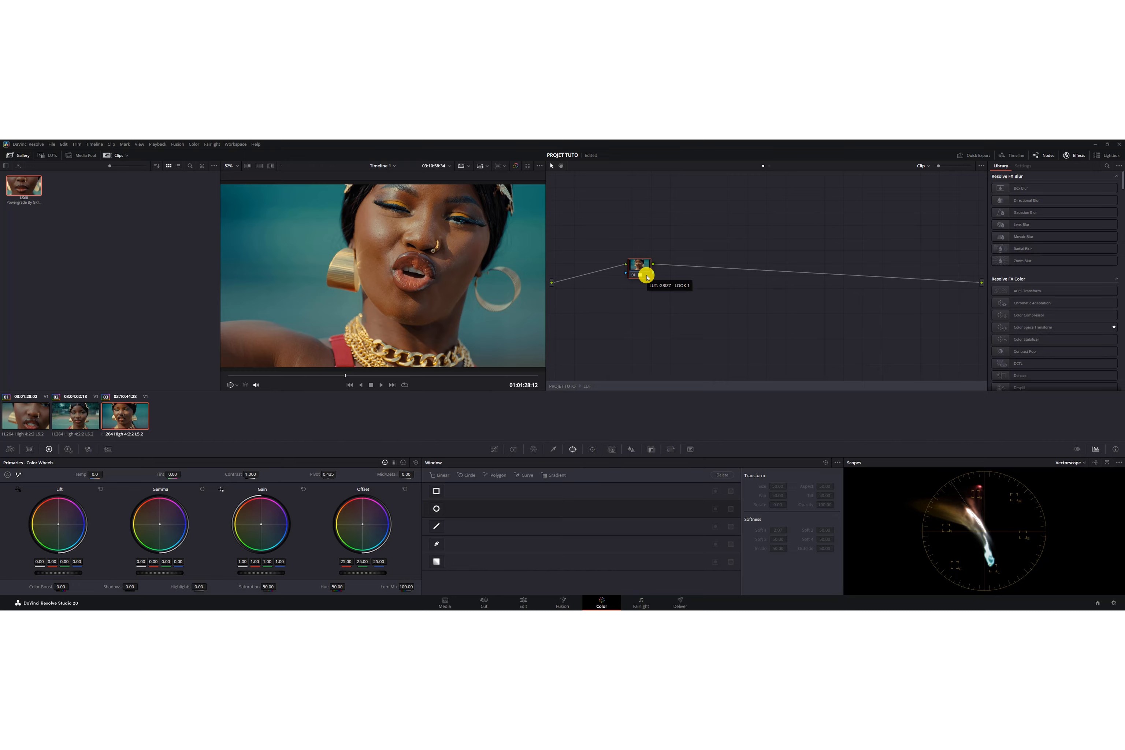
{"action": "key", "text": "ctrl+s"}
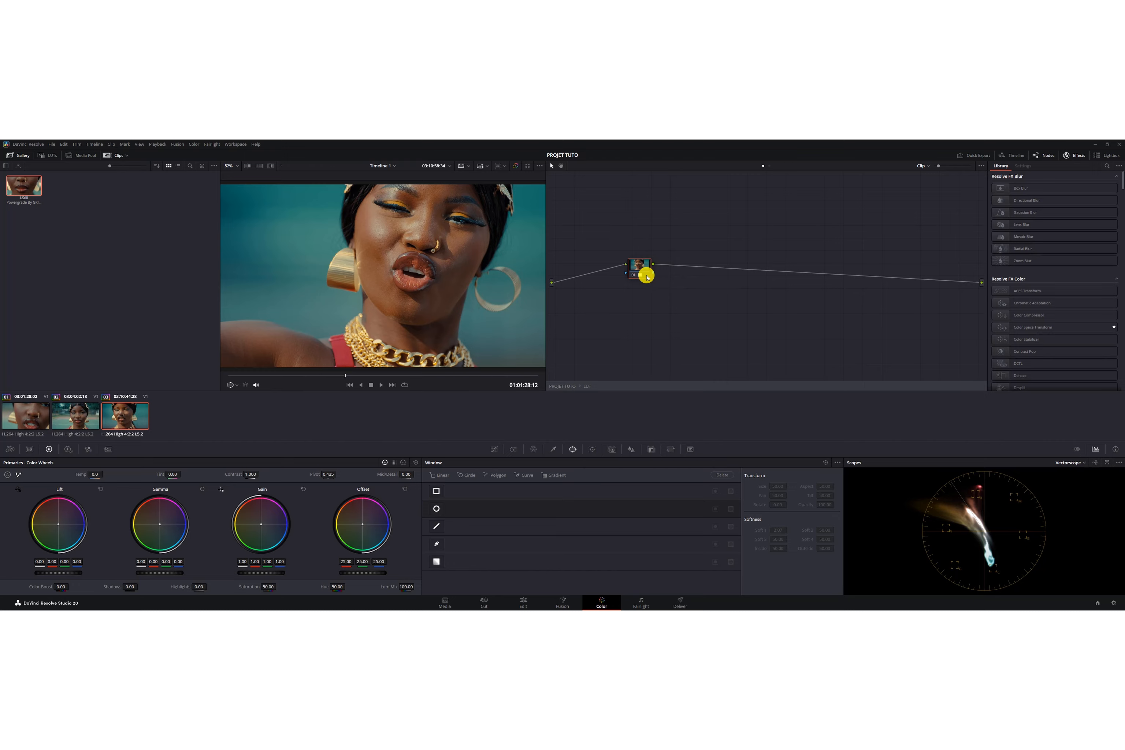